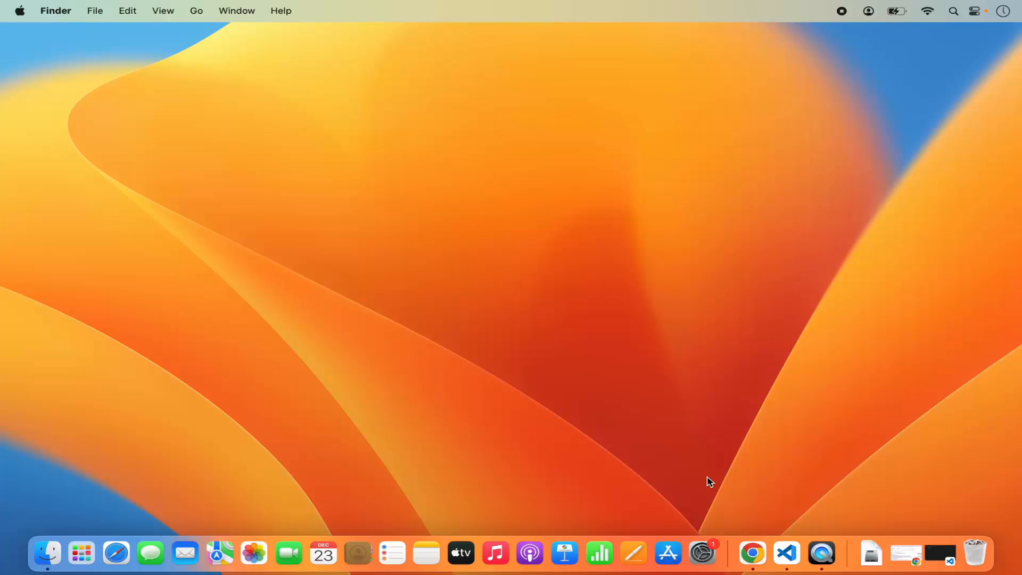
Step: Switch to Chrome and open the Free Download page of the official Anaconda website from the search results
left_click(752, 553)
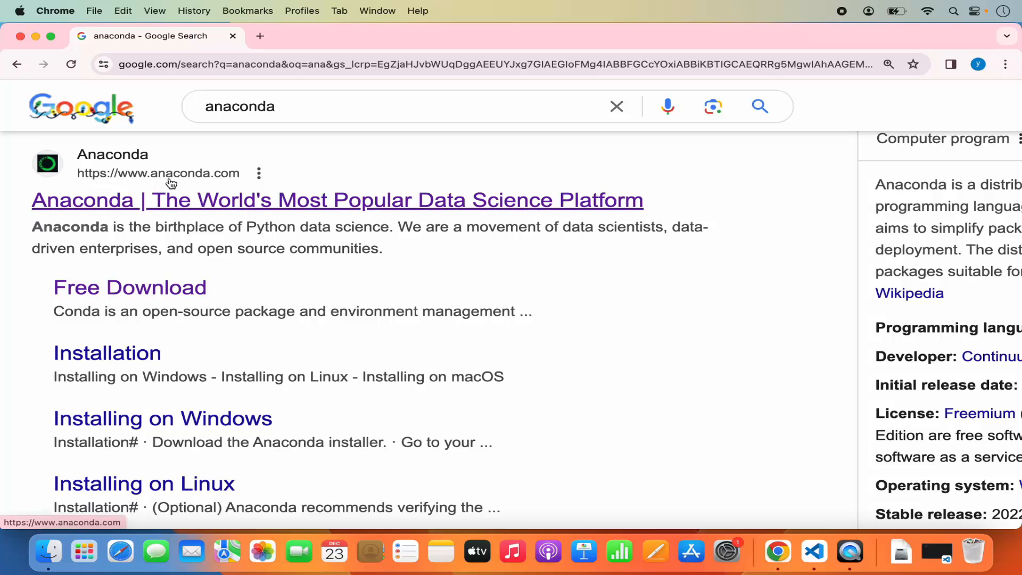
left_click(234, 206)
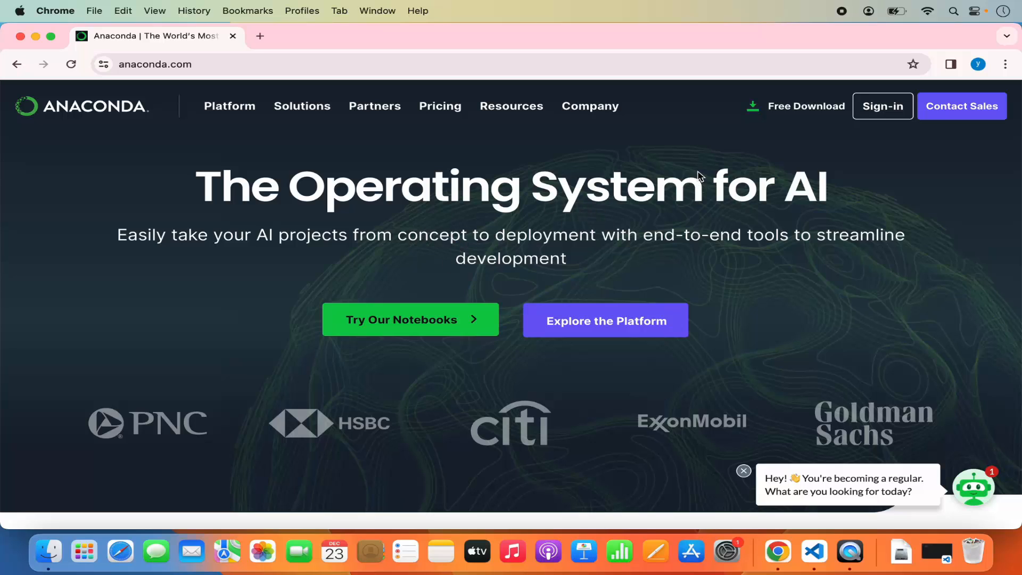
left_click(795, 110)
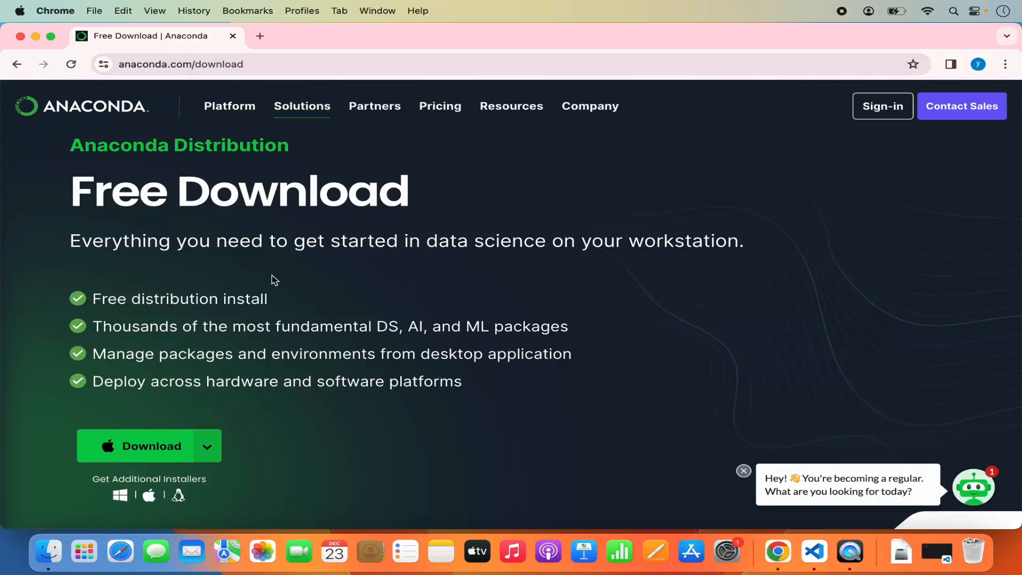
Step: Download the Anaconda Distribution installer for Mac (M1/M2/M3)
scroll(239, 316, "down", 3)
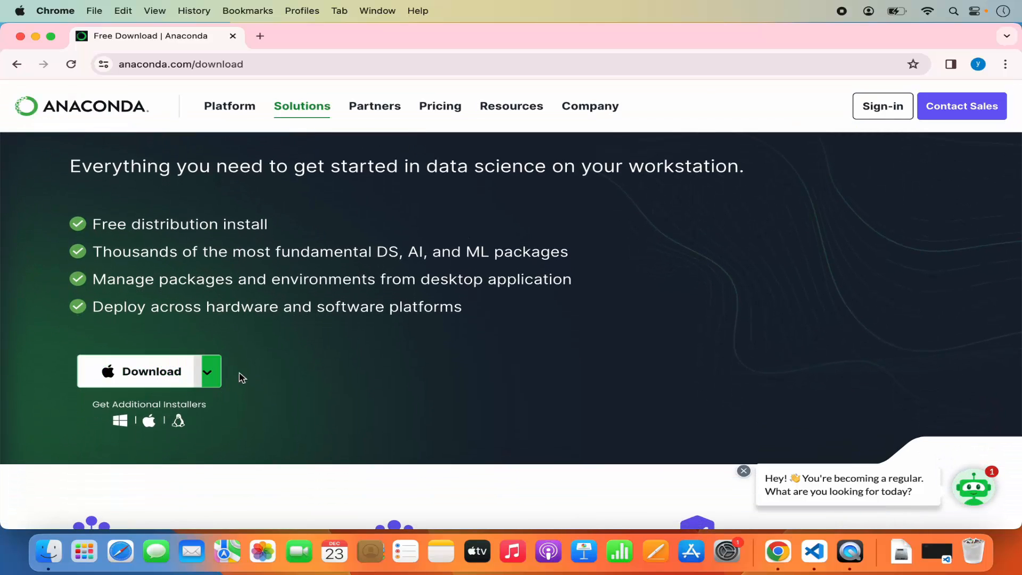
left_click(211, 375)
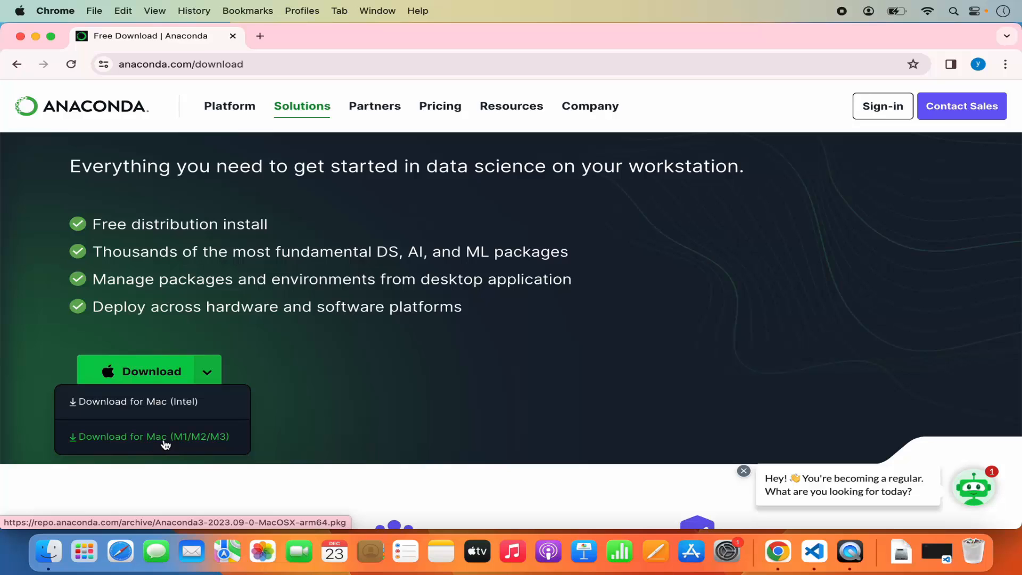
left_click(204, 439)
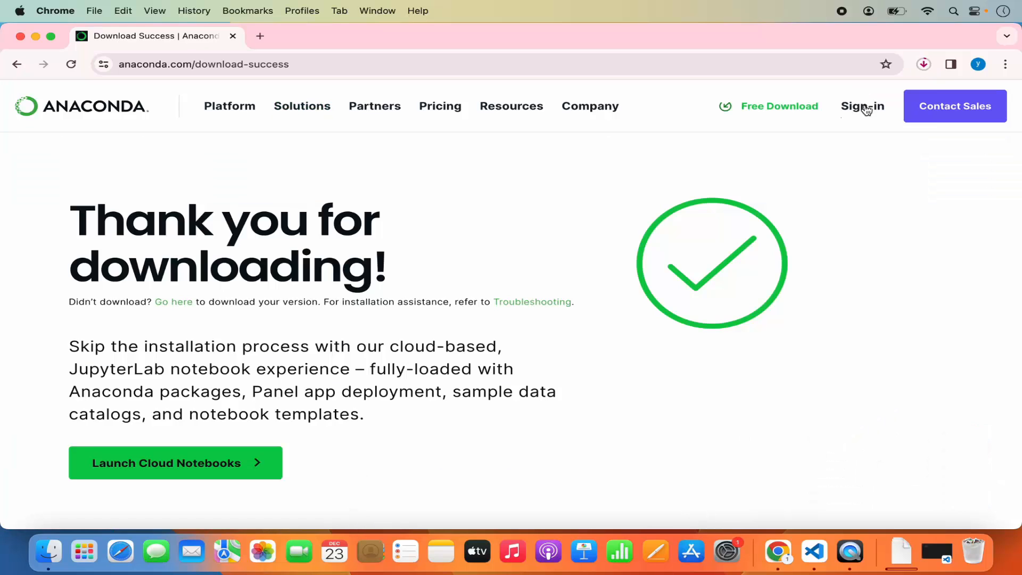
Step: Open the downloaded Anaconda3-2023.09-0-MacOSX-arm64.pkg, minimise the browser, and allow the package to run its compatibility check
left_click(923, 67)
mouse_move(796, 133)
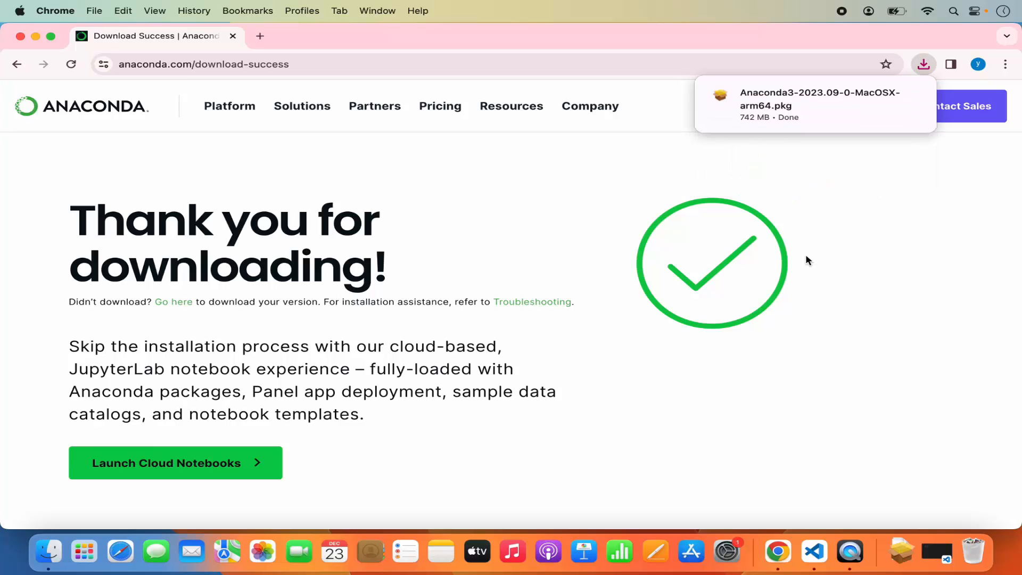
left_click(774, 107)
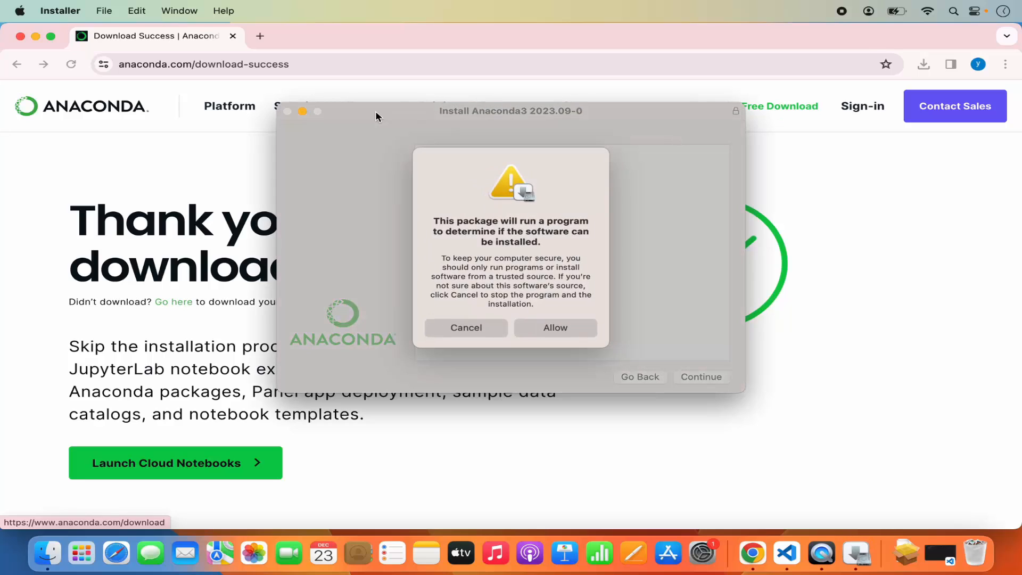
left_click(35, 36)
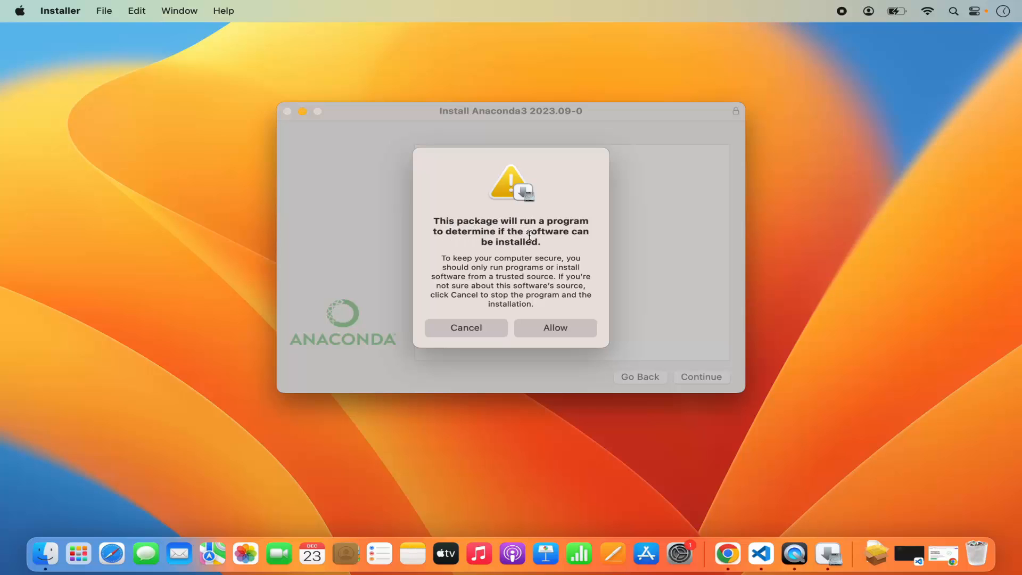
left_click(553, 328)
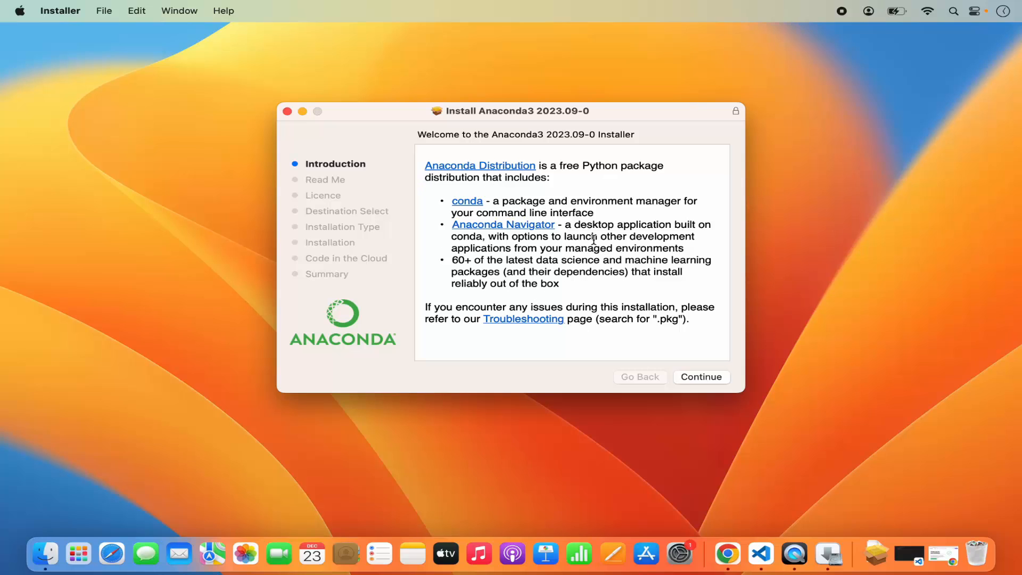
Step: Proceed through the installer's Introduction and Read Me pages, reviewing the list of included packages
left_click(696, 379)
scroll(536, 249, "down", 3)
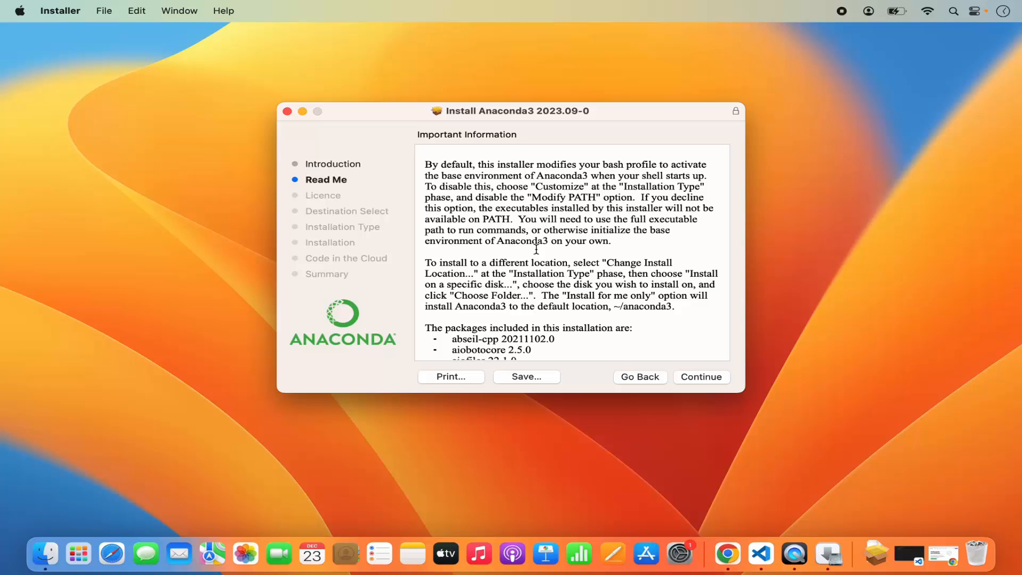
scroll(532, 261, "down", 10)
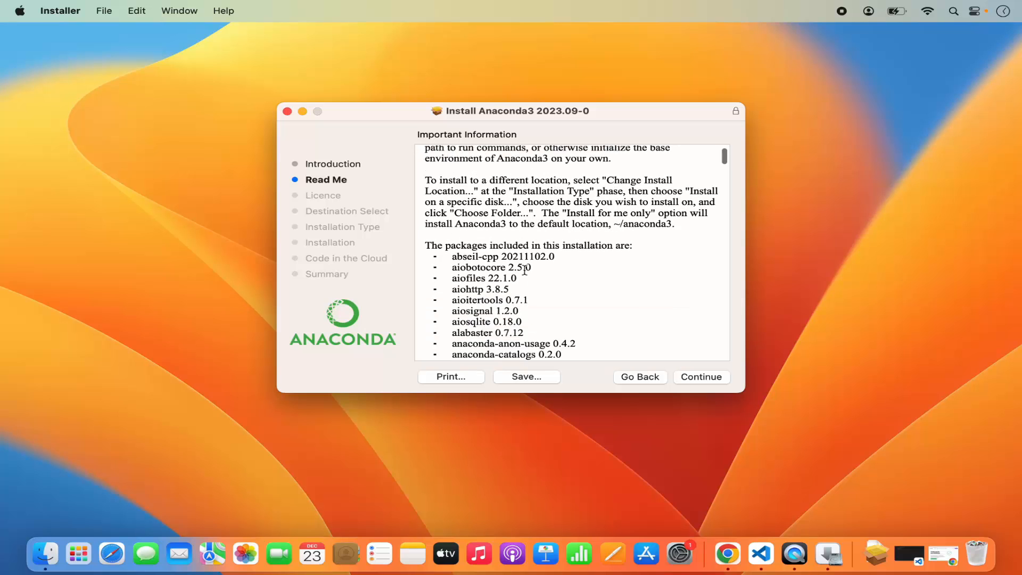
scroll(524, 270, "down", 15)
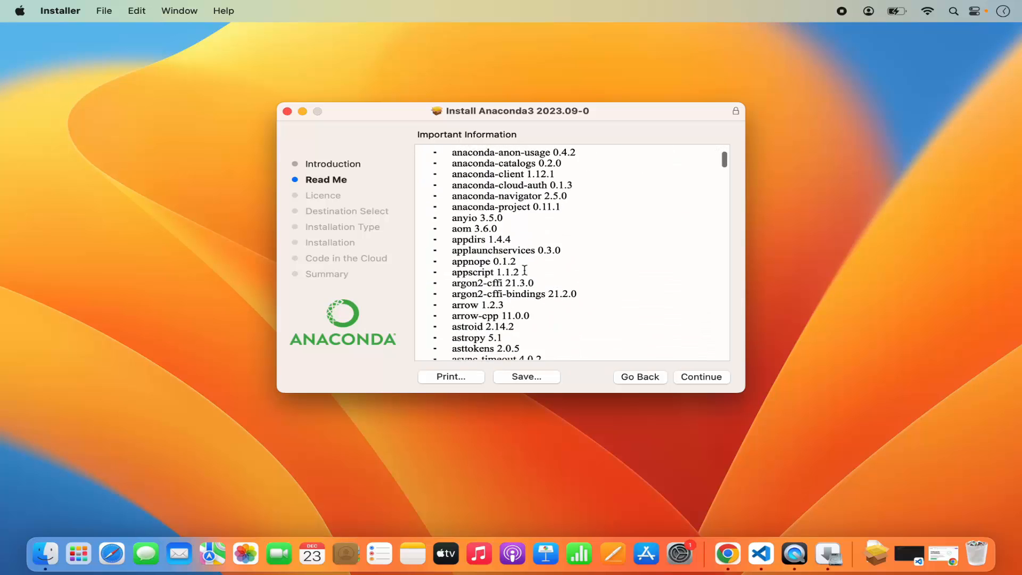
scroll(524, 271, "down", 15)
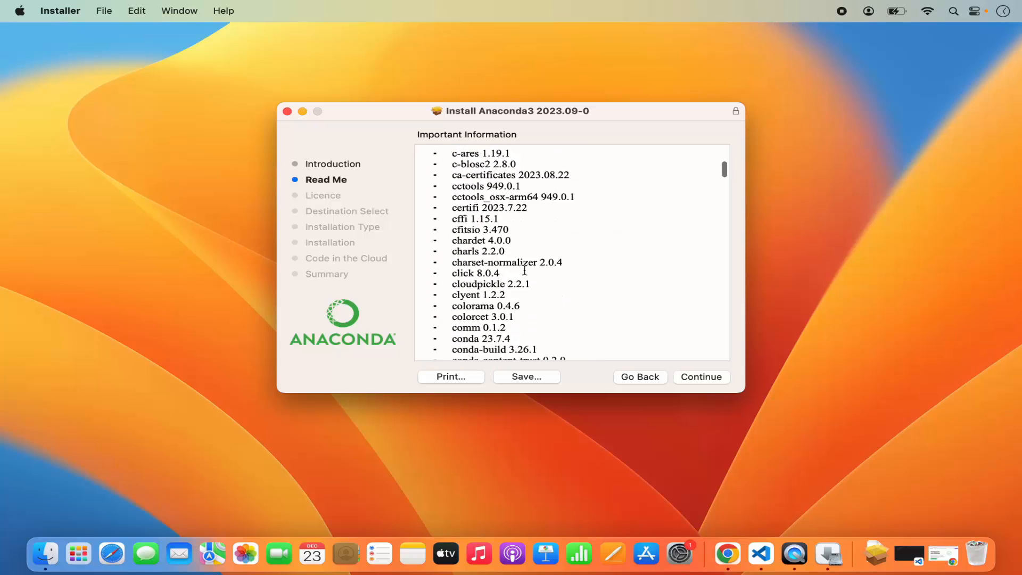
left_click(701, 378)
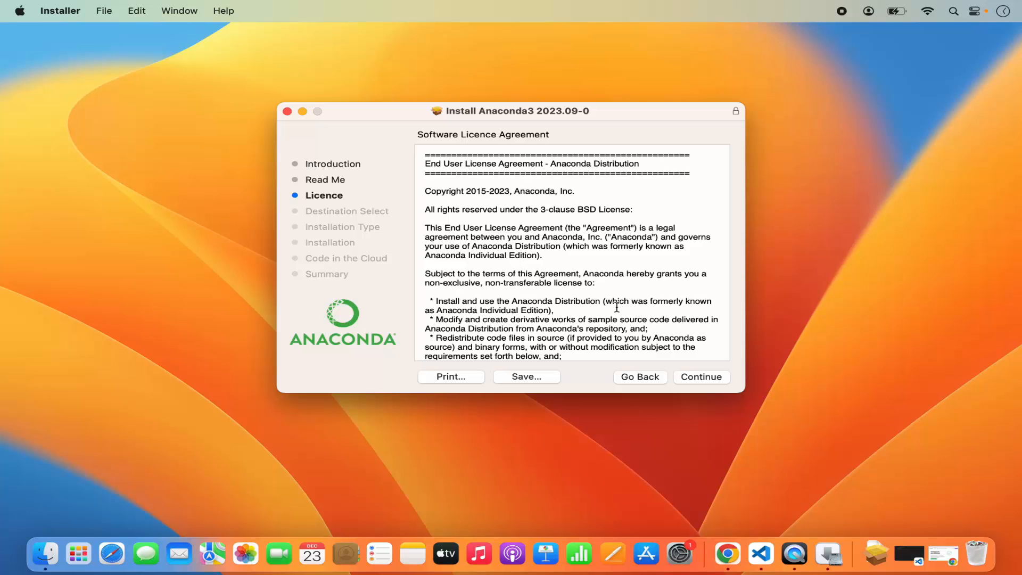
Step: Review and agree to the software licence agreement, and start the standard installation on Macintosh HD
scroll(616, 307, "down", 20)
scroll(616, 308, "down", 15)
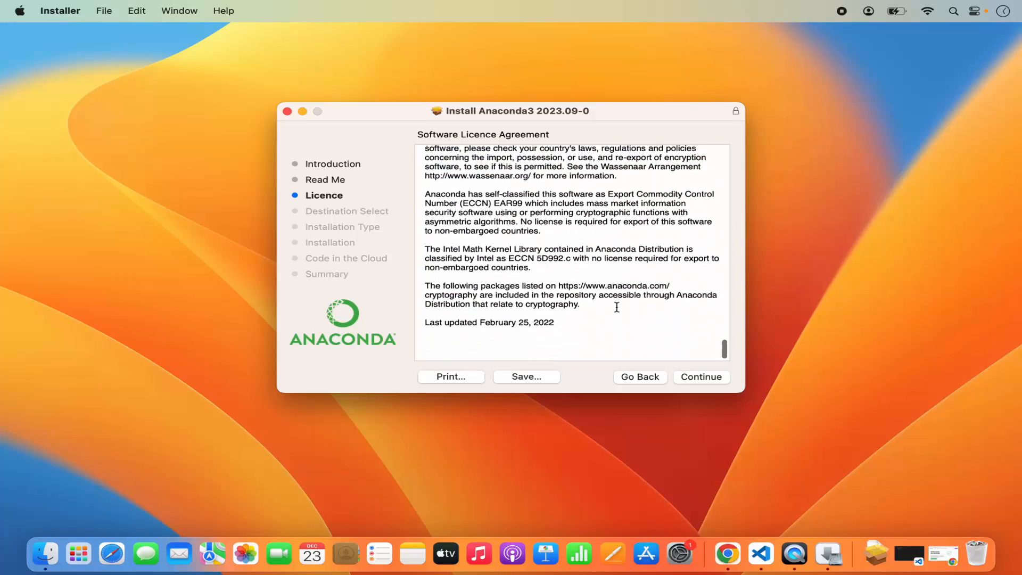
left_click(699, 378)
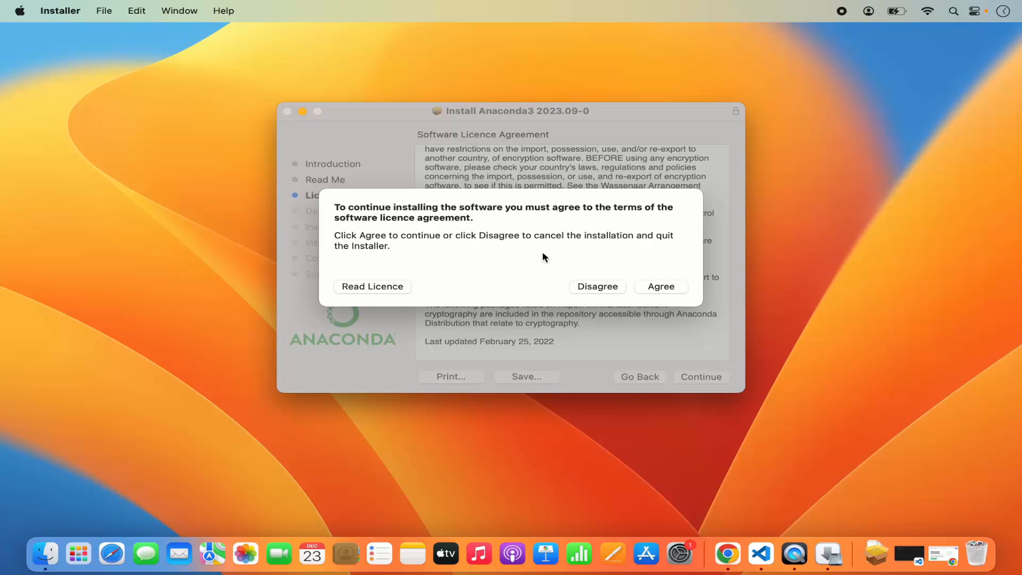
left_click(656, 285)
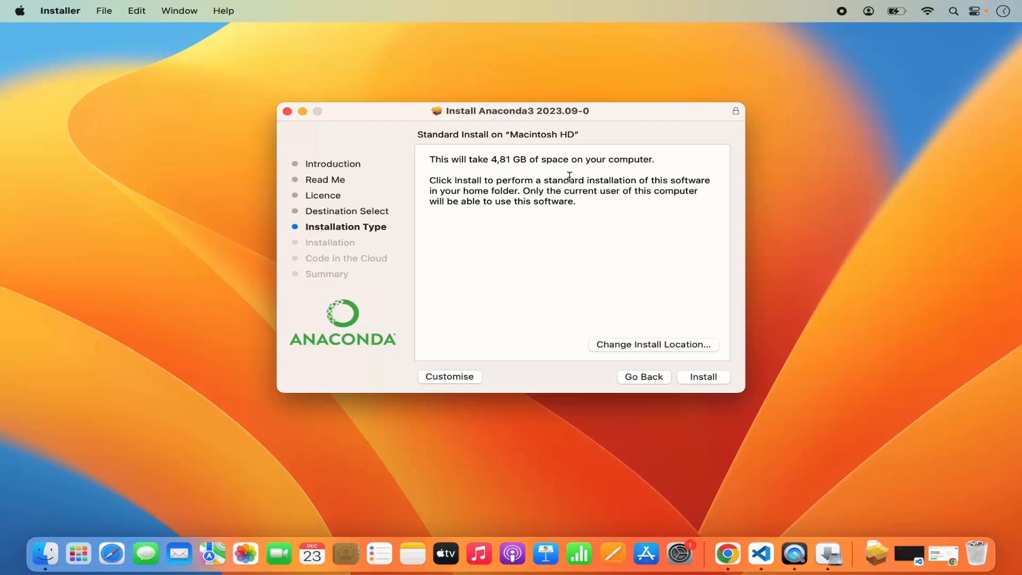
left_click(693, 375)
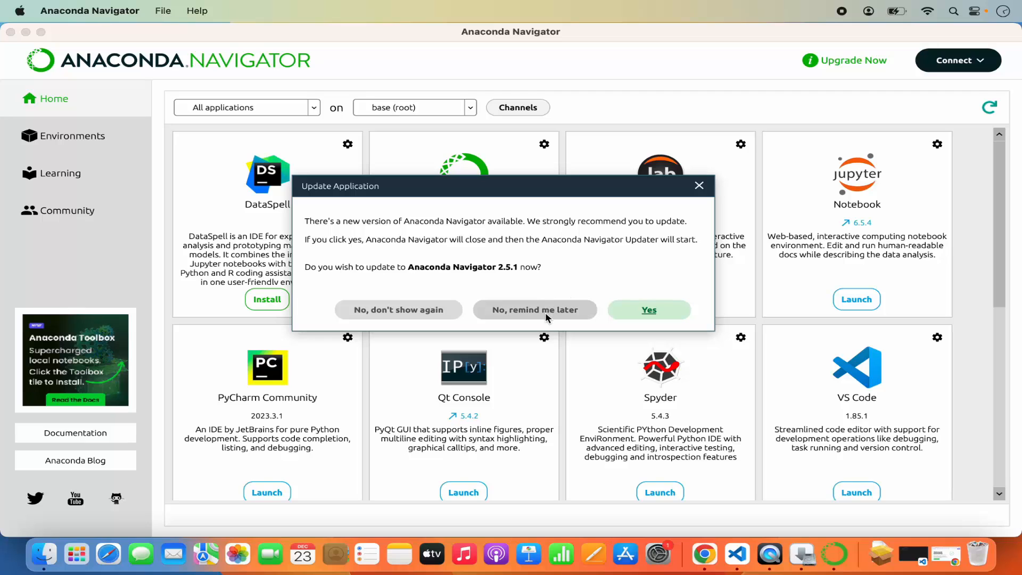
Step: Postpone the Anaconda Navigator 2.5.1 update with a reminder and minimise the Navigator window
left_click(529, 313)
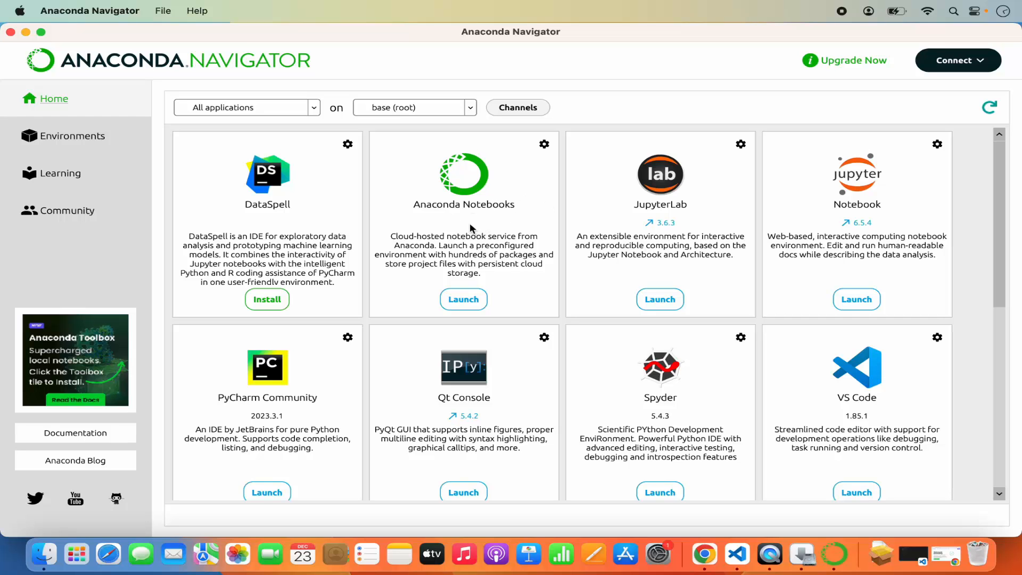
left_click(25, 32)
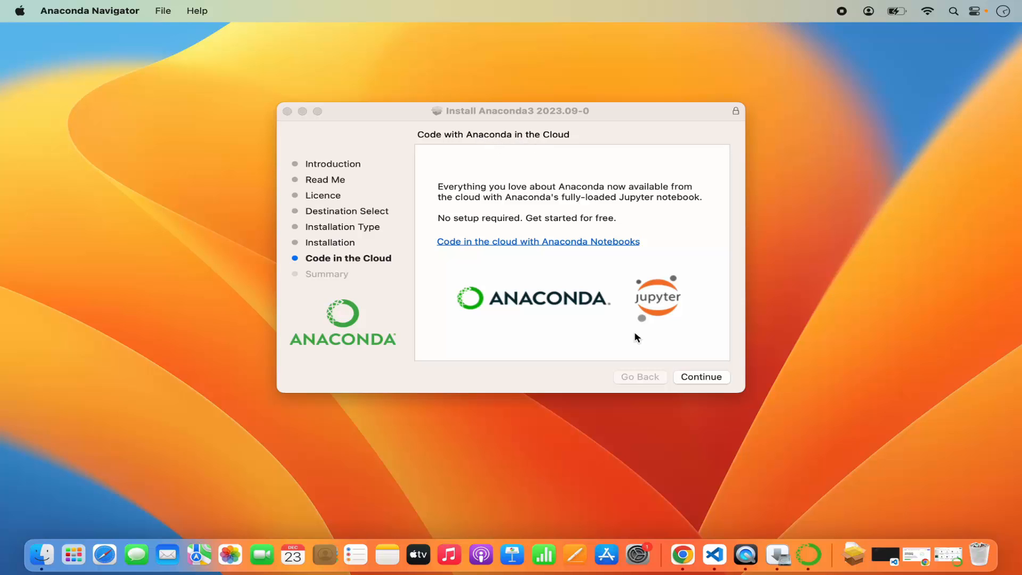
Step: Finish and close the Anaconda3 installer, moving the installer package to the Bin
left_click(694, 377)
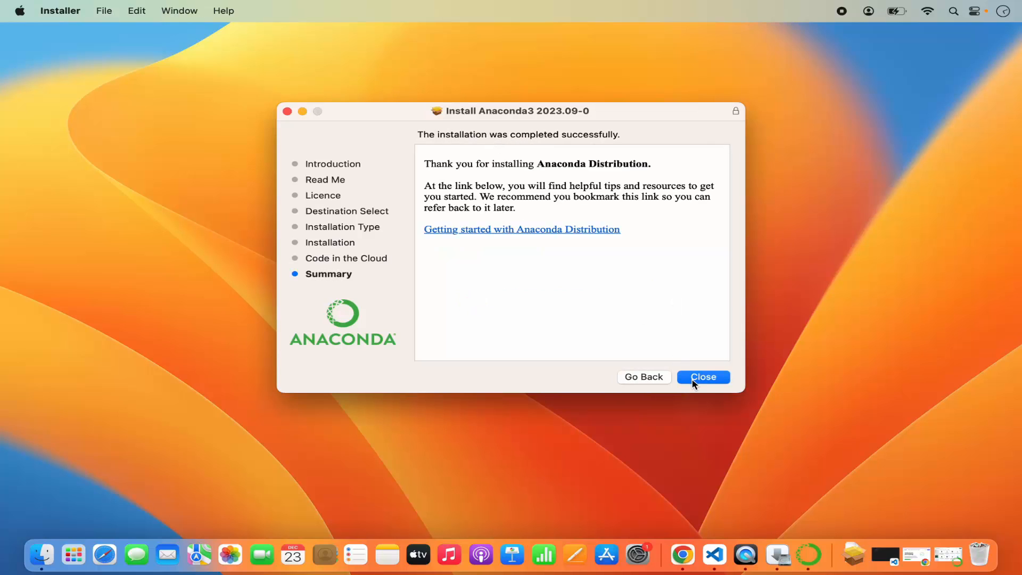
left_click(692, 377)
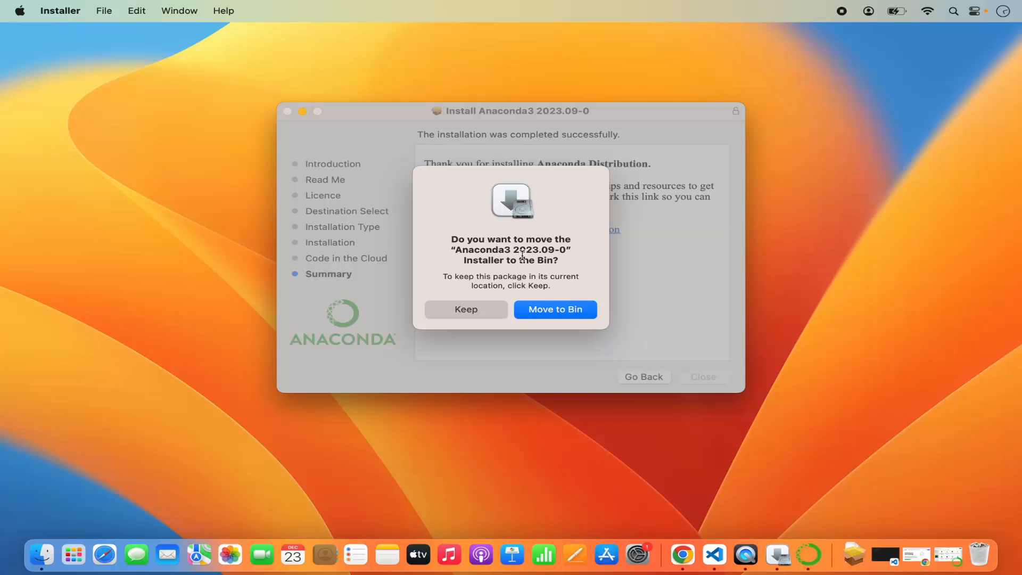
left_click(554, 312)
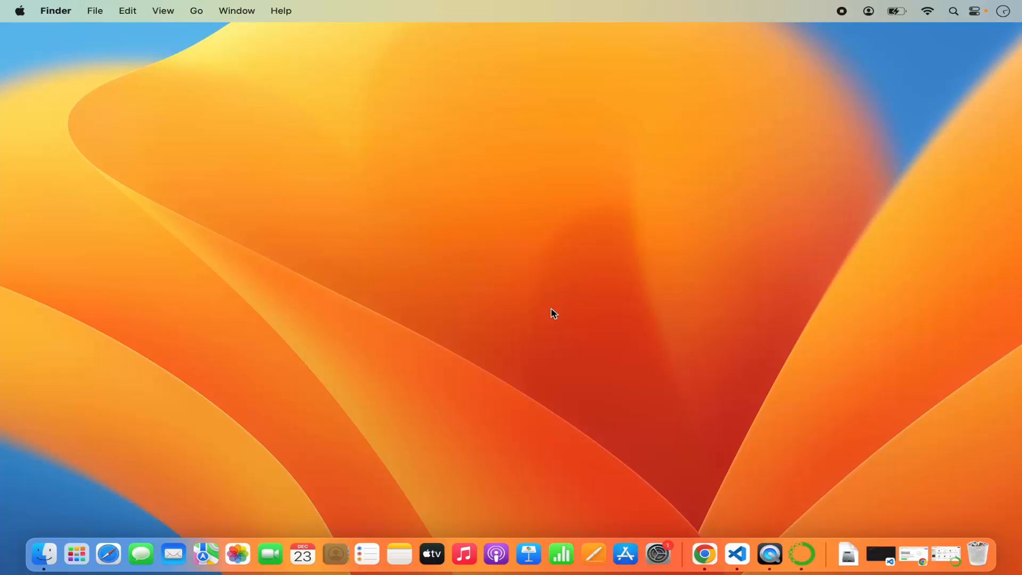
Step: Bring up the Anaconda Navigator window and examine the applications offered on its Home page
left_click(801, 554)
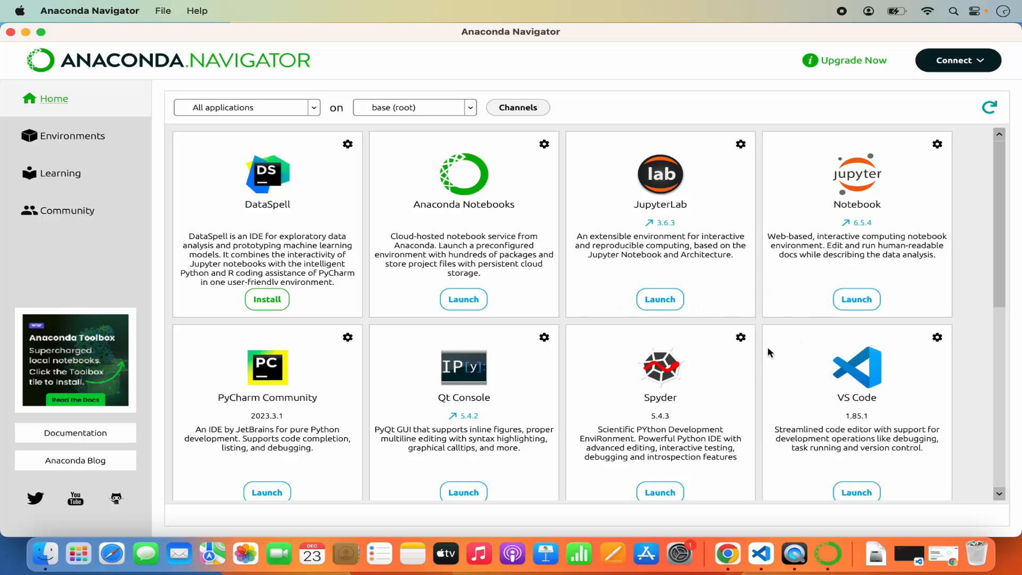
scroll(756, 373, "down", 6)
scroll(756, 372, "up", 6)
scroll(687, 367, "down", 5)
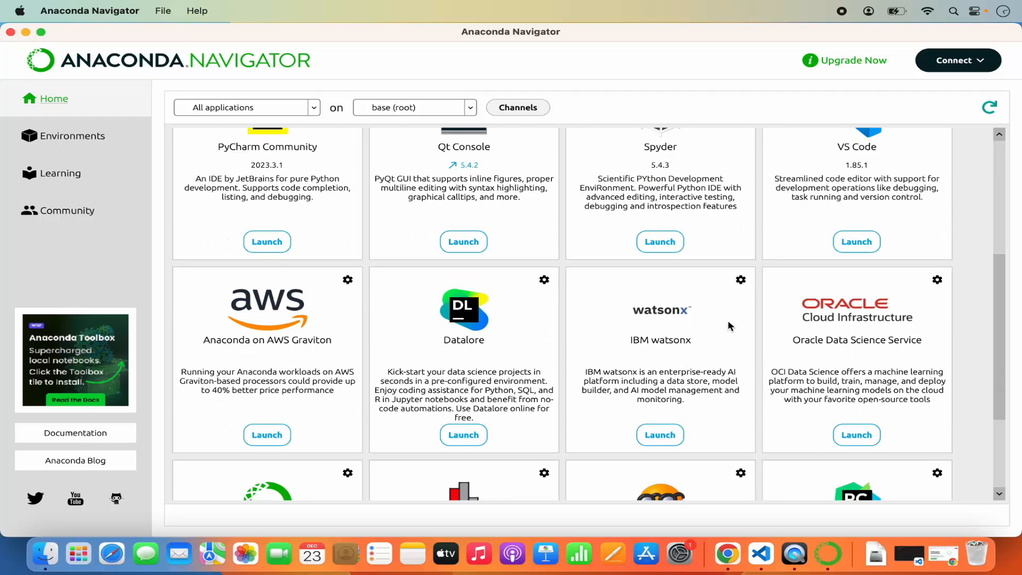
scroll(798, 275, "up", 5)
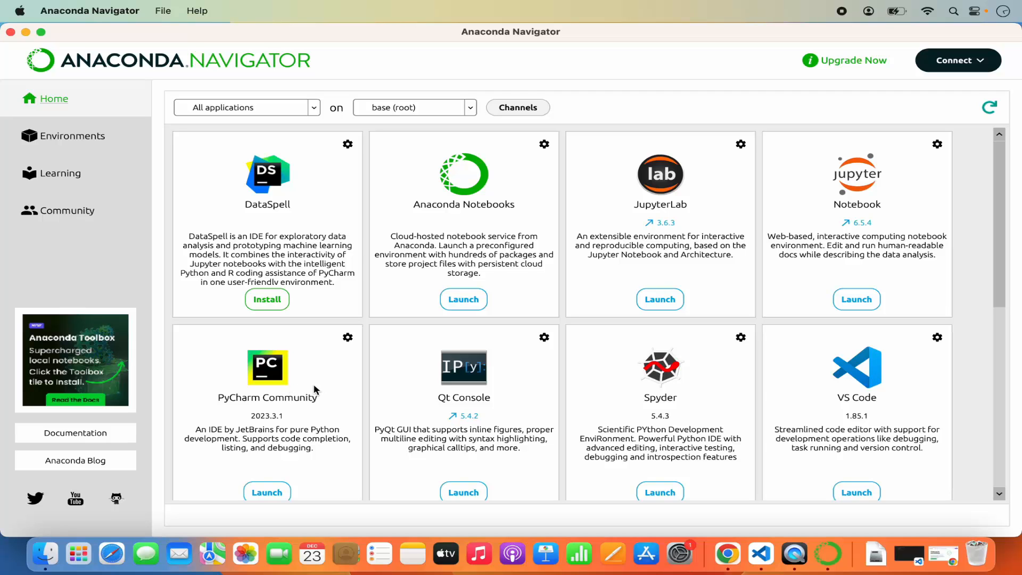
scroll(303, 456, "down", 6)
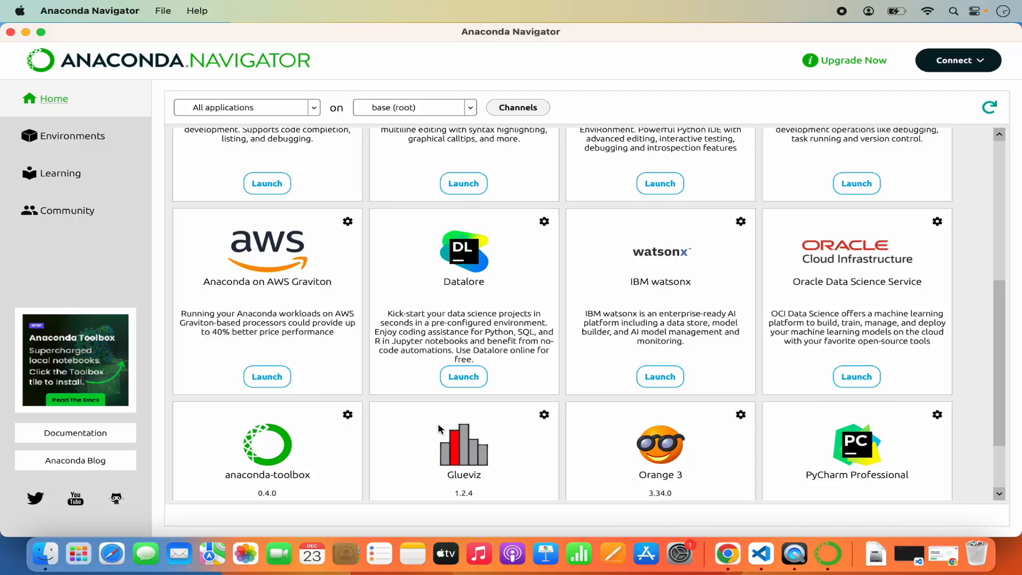
scroll(460, 436, "down", 2)
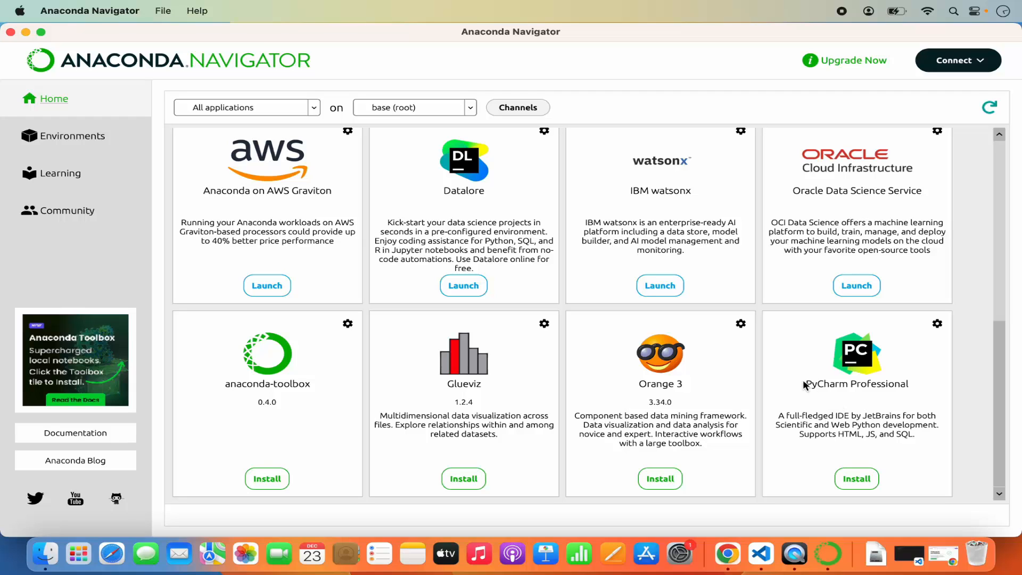
scroll(805, 384, "up", 10)
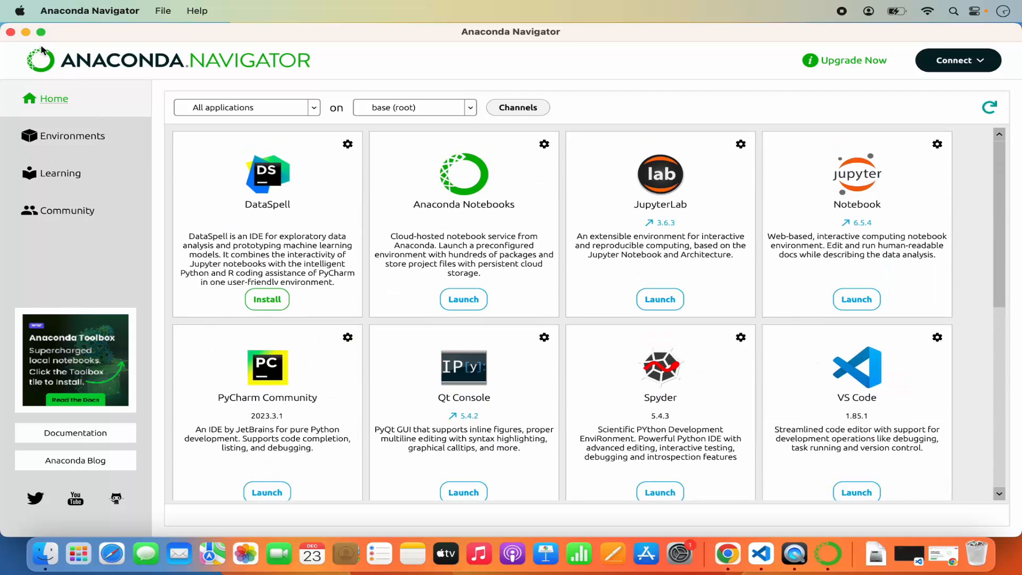
Step: Quit Anaconda Navigator and relaunch it from Launchpad by searching for "ana"
left_click(11, 32)
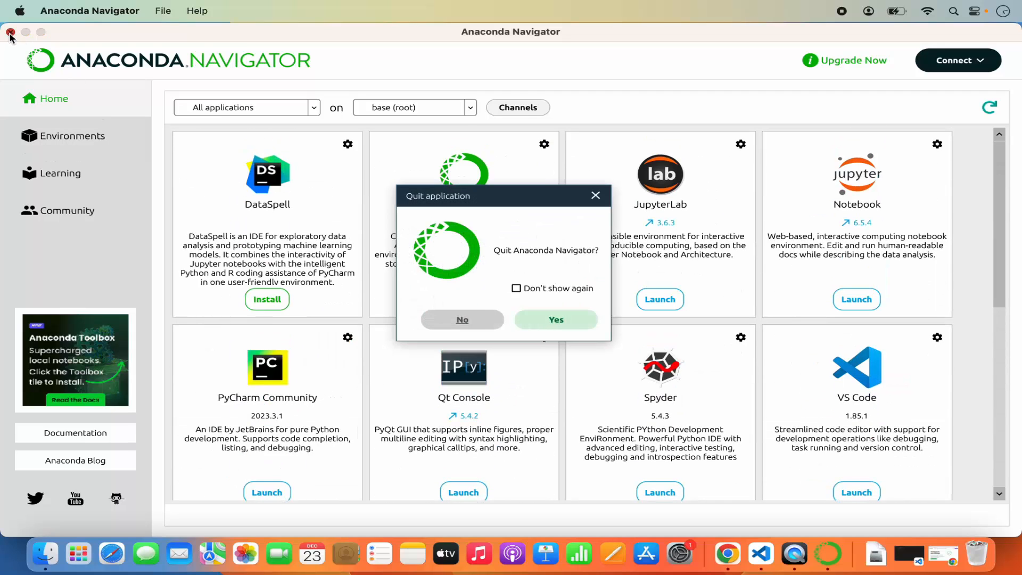
left_click(548, 322)
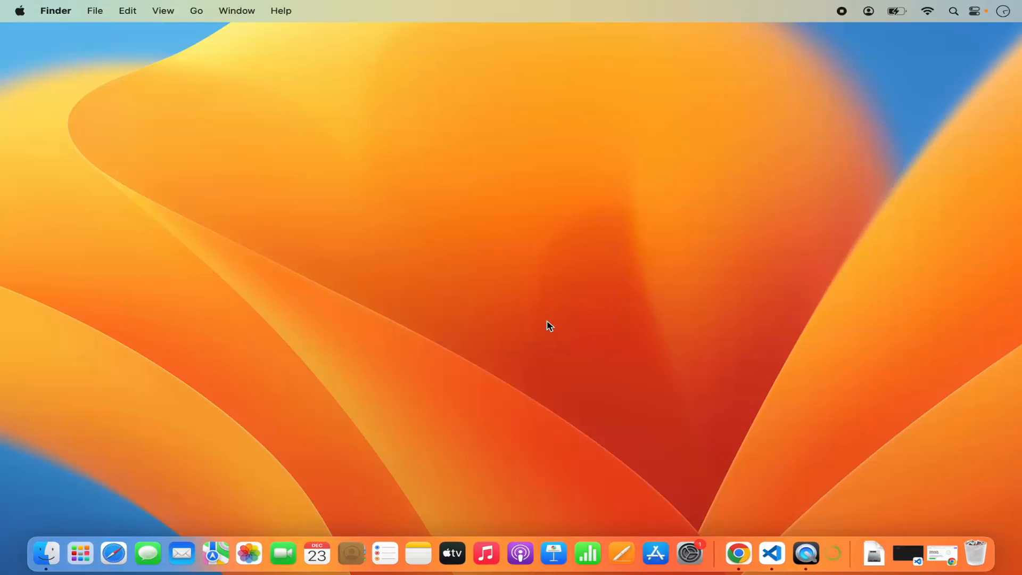
left_click(81, 553)
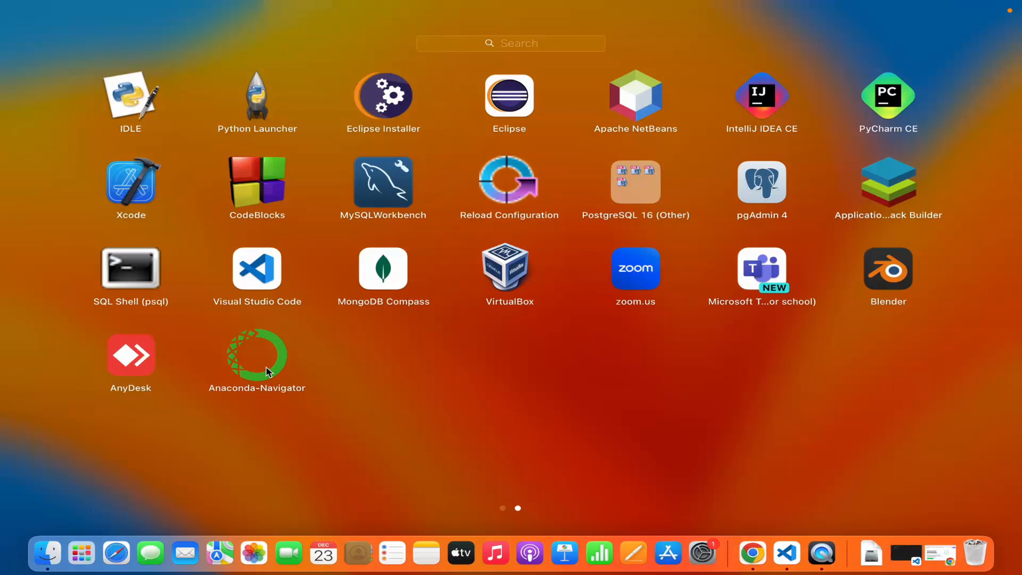
left_click(521, 43)
type("ana")
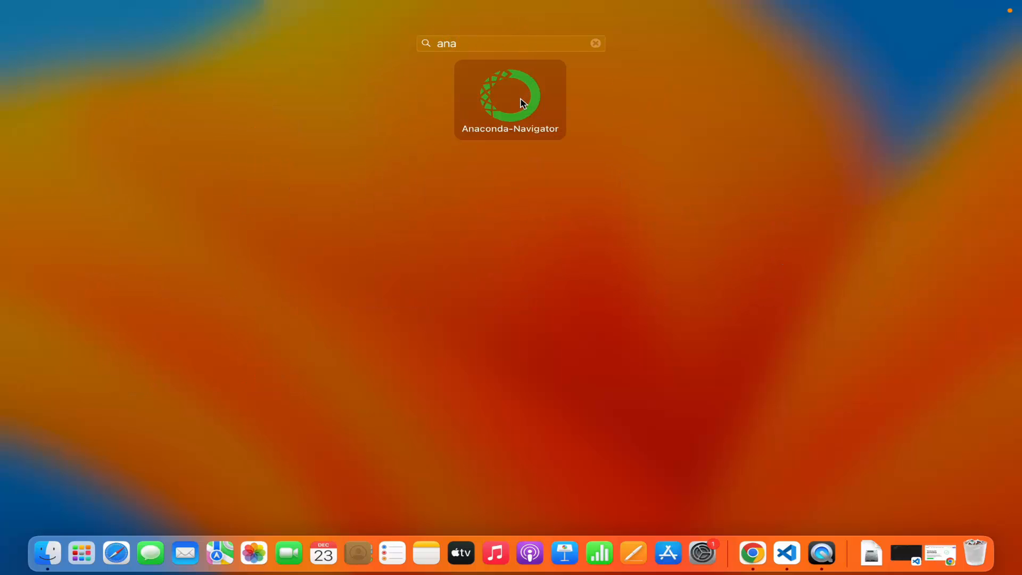
left_click(520, 104)
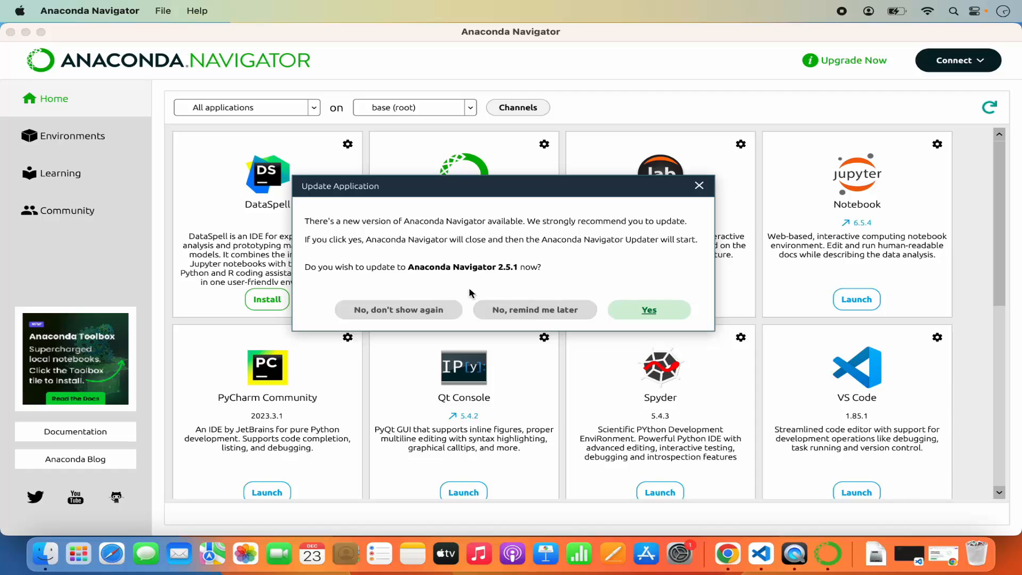
Step: Postpone the Anaconda Navigator 2.5.1 update with a reminder and launch Jupyter Notebook in the base (root) environment
left_click(532, 313)
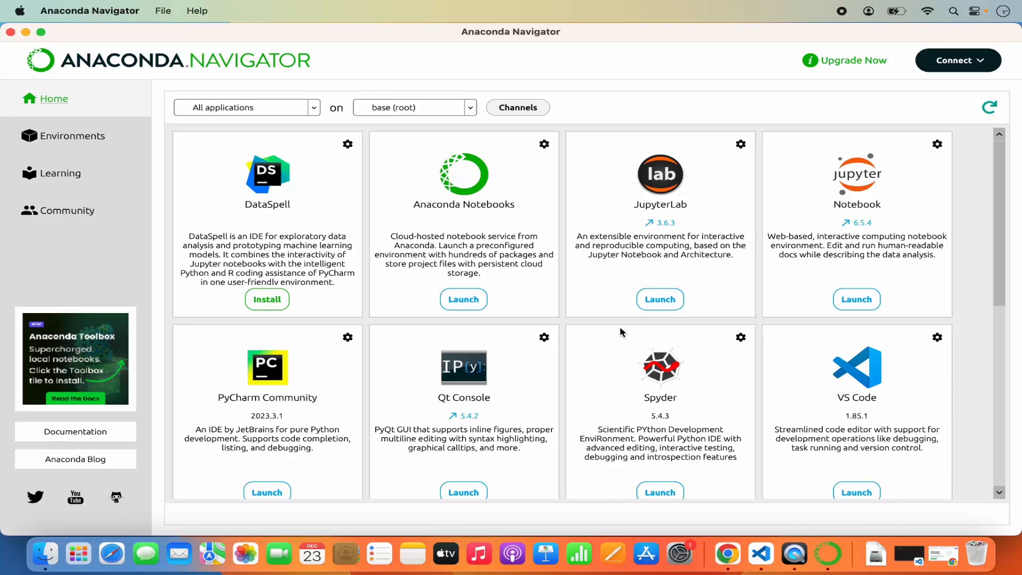
left_click(852, 304)
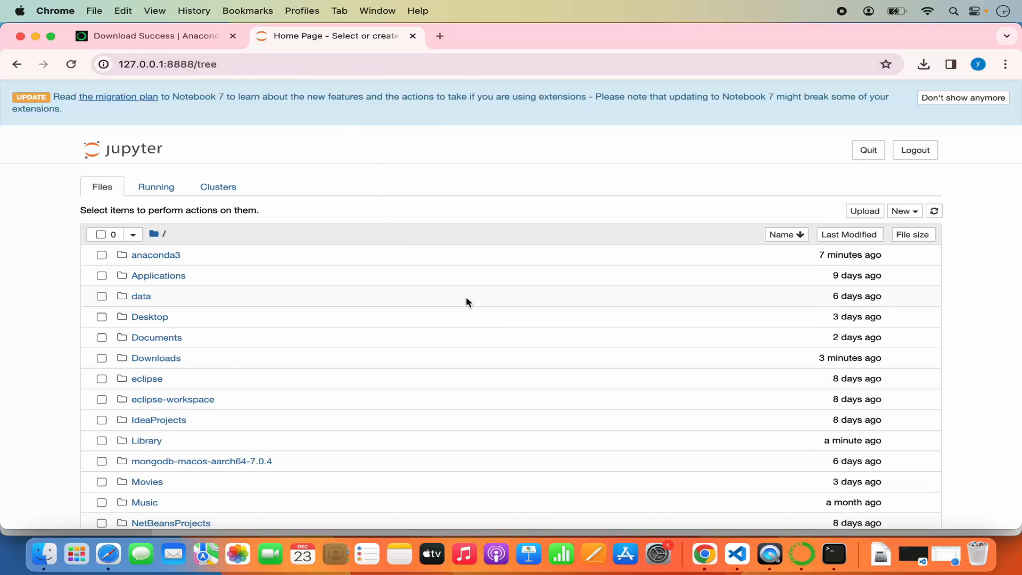
Step: Examine the notebook server's address and token in the Terminal output, and return to the Jupyter page in Chrome
left_click(834, 554)
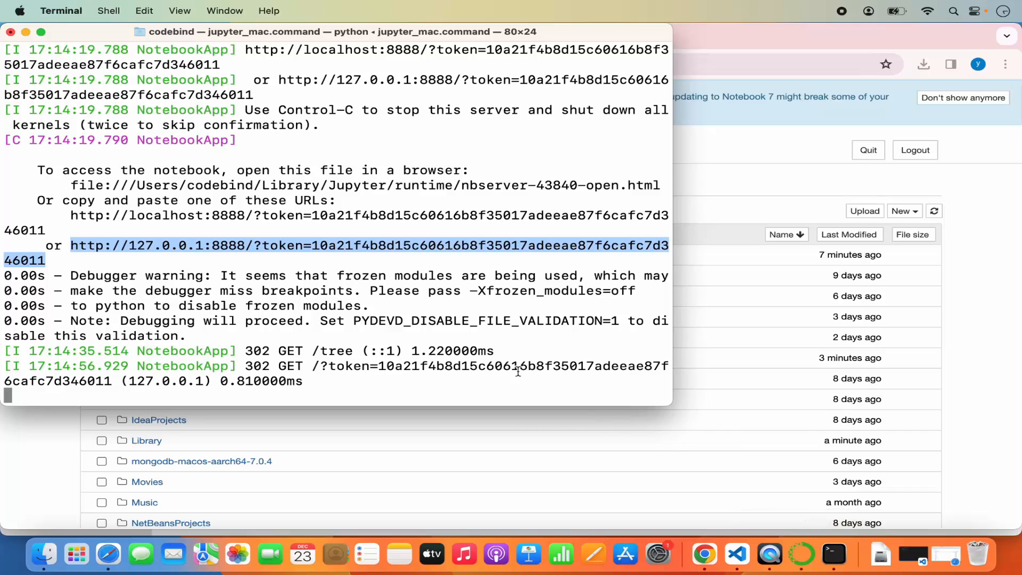
left_click(319, 204)
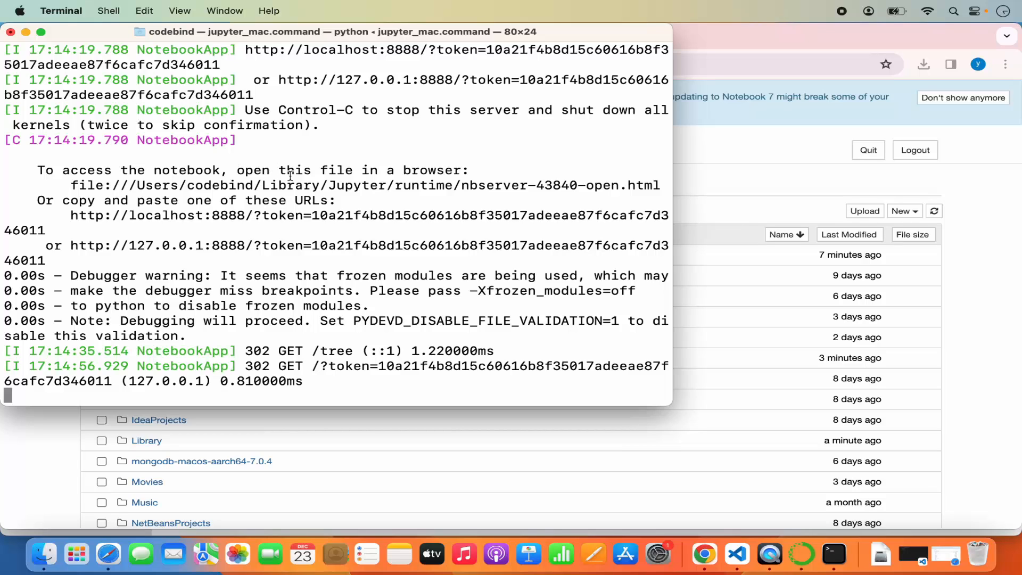
scroll(290, 176, "down", 1)
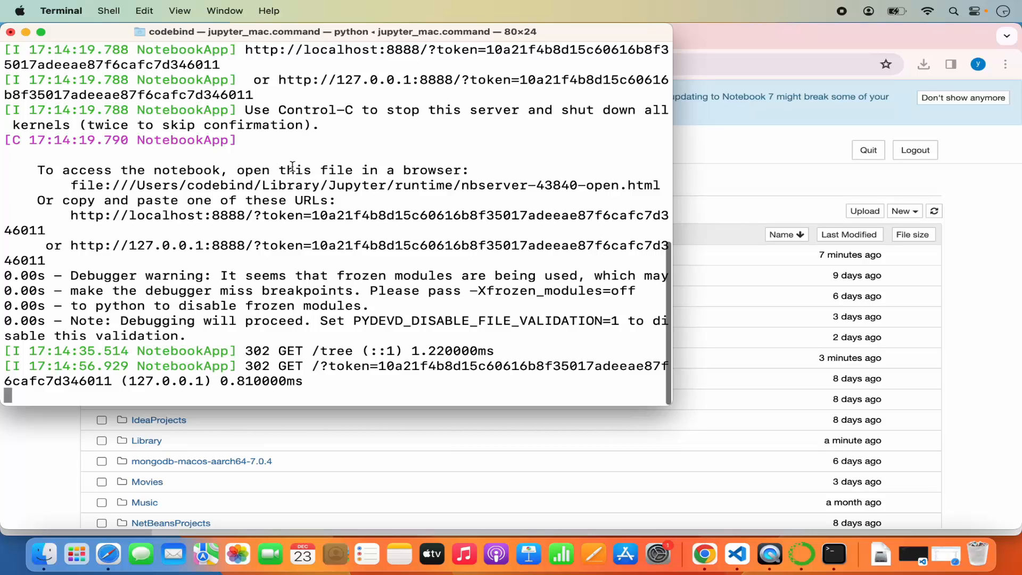
scroll(292, 167, "down", 1)
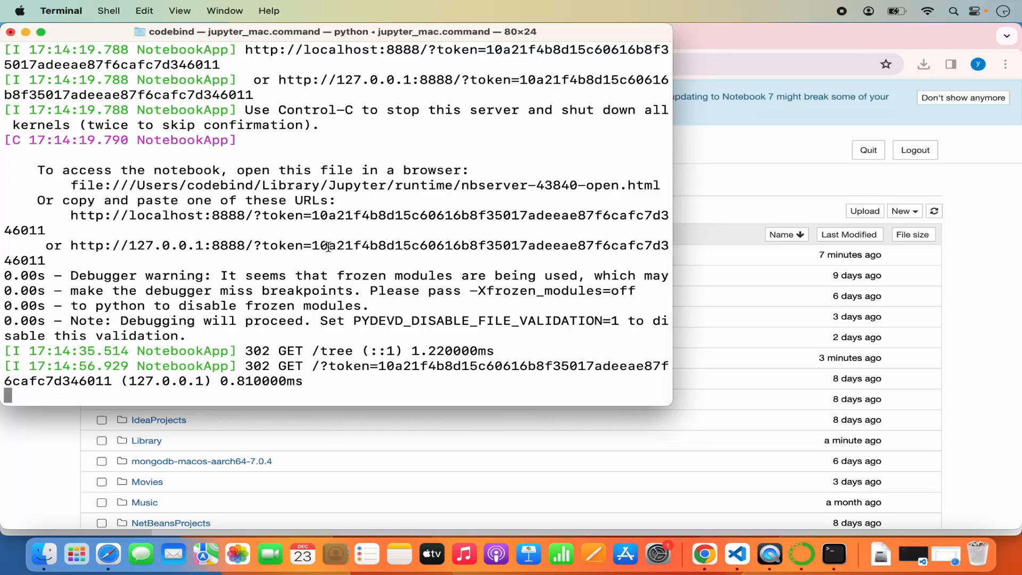
double_click(345, 245)
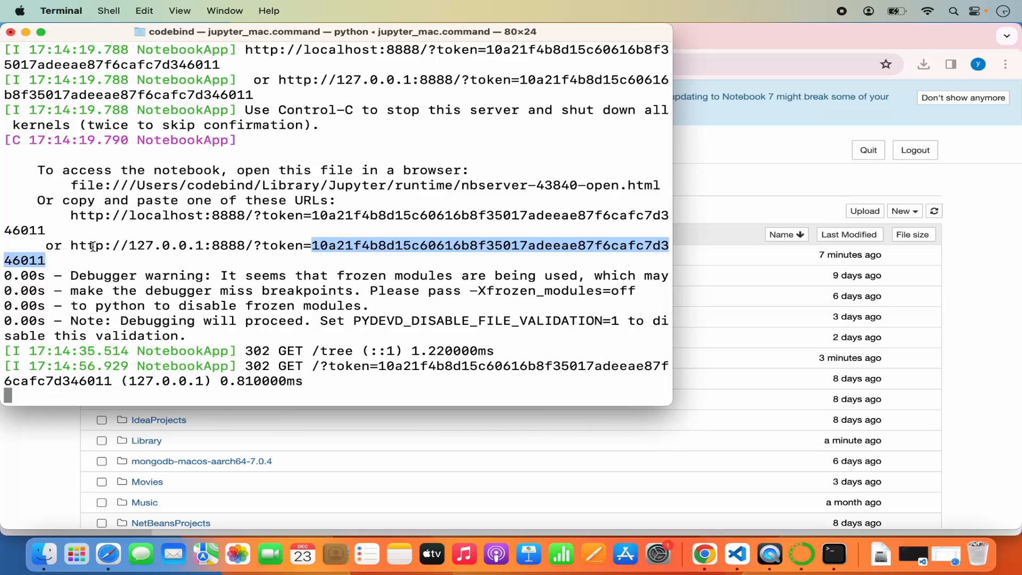
left_click_drag(71, 246, 253, 241)
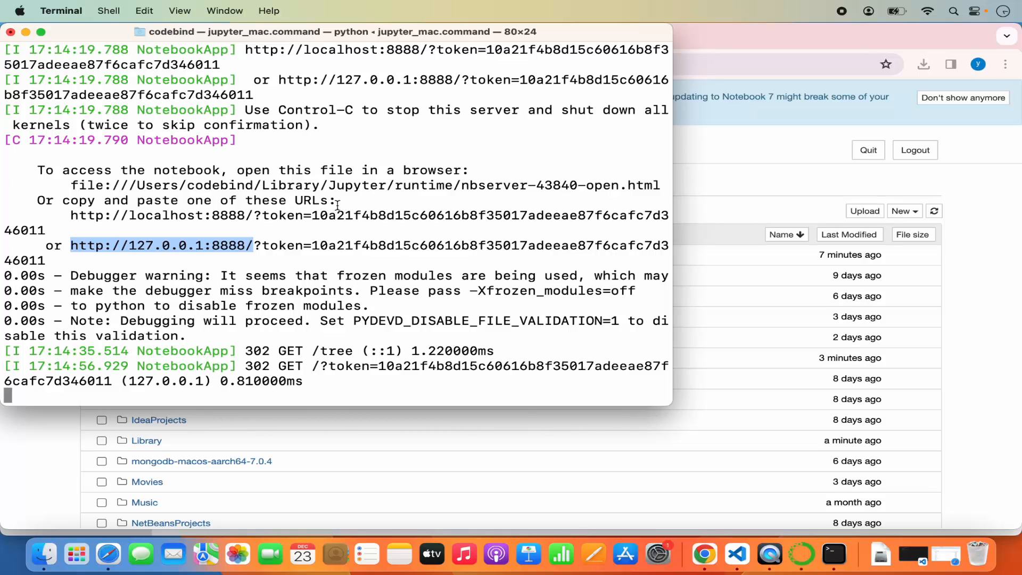
left_click(768, 168)
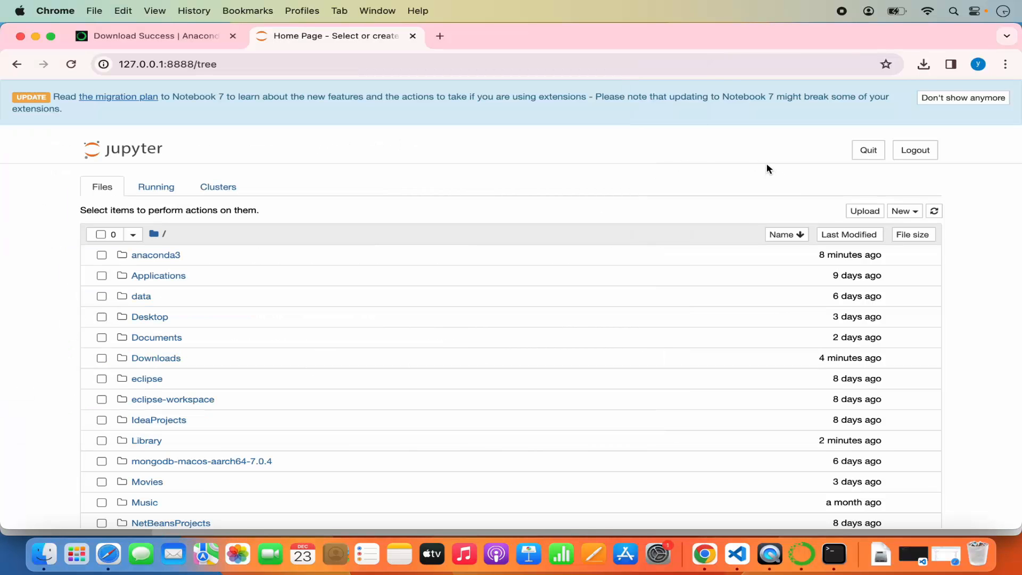
Step: Open the Documents/sample folder and create a new Python 3 (ipykernel) notebook in it
left_click(158, 338)
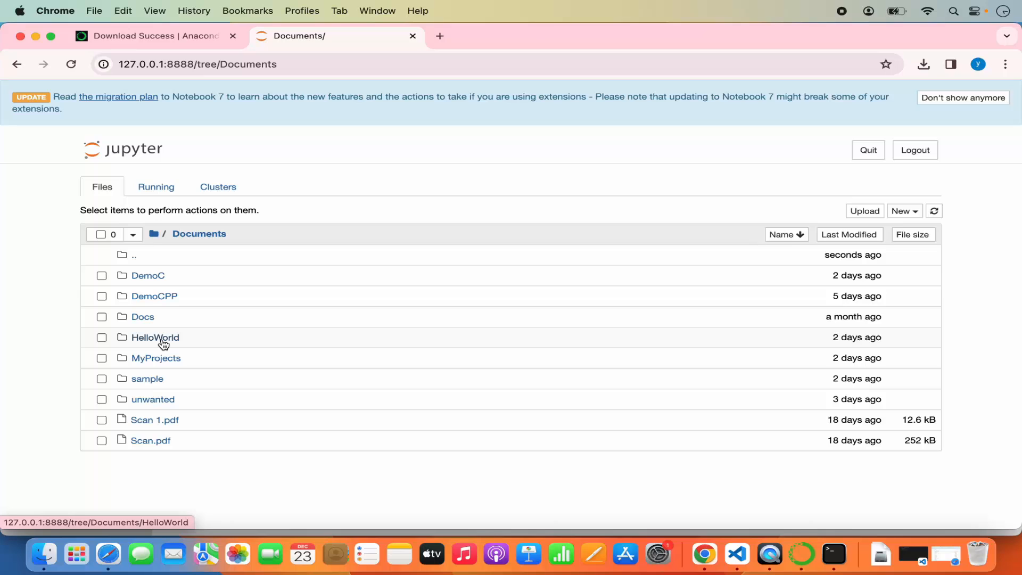
left_click(154, 378)
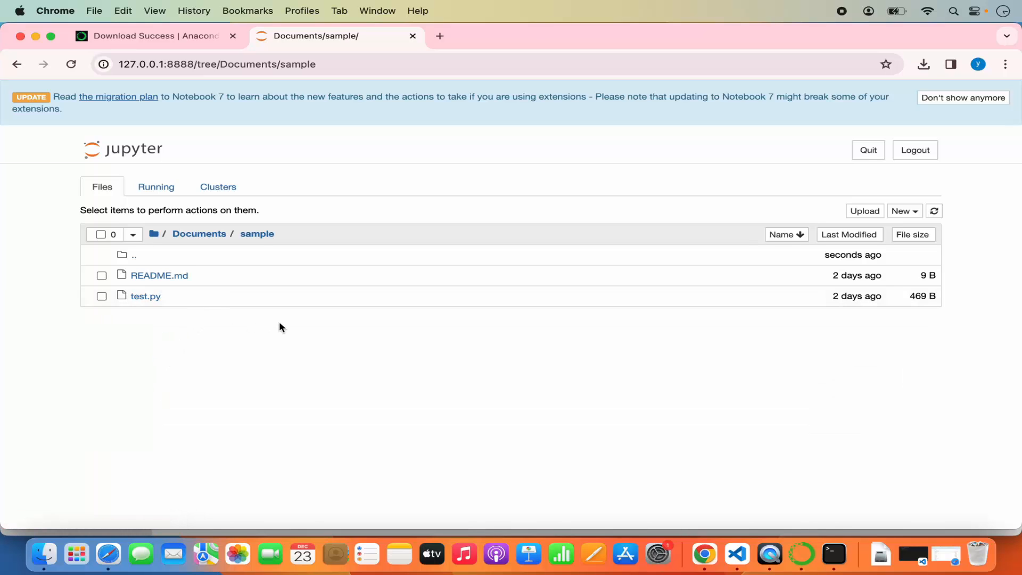
left_click(901, 216)
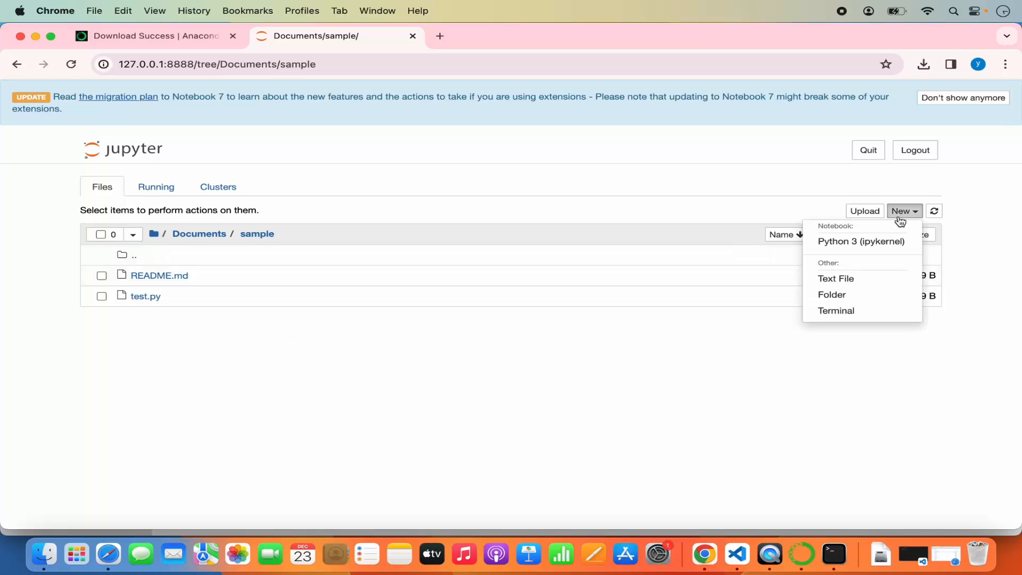
left_click(854, 243)
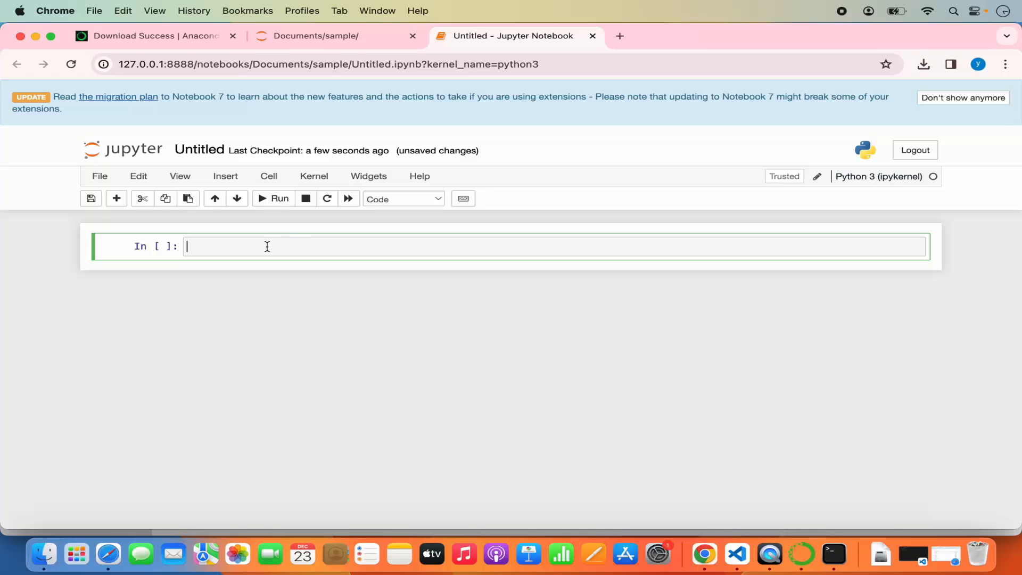
Step: Run 2+2 in the notebook's first cell and print("Hello World") in the second cell
type("2+2")
left_click(273, 202)
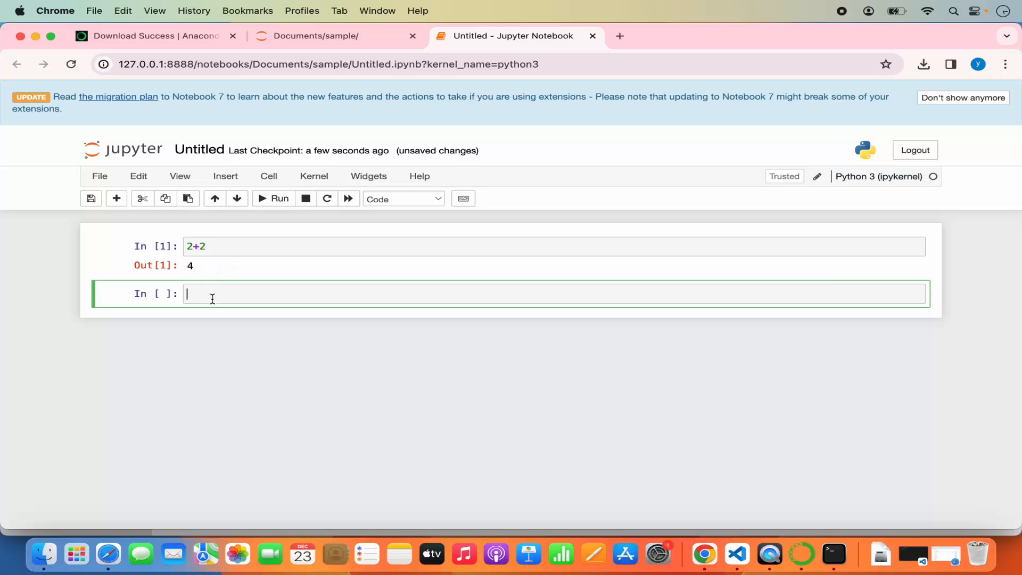
type("print(\"Hello World")
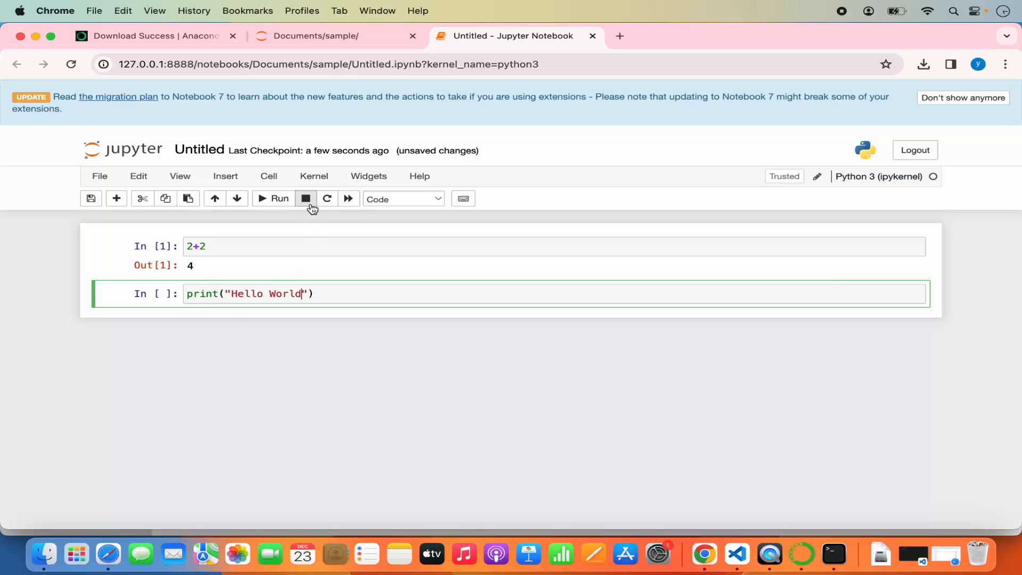
left_click(282, 209)
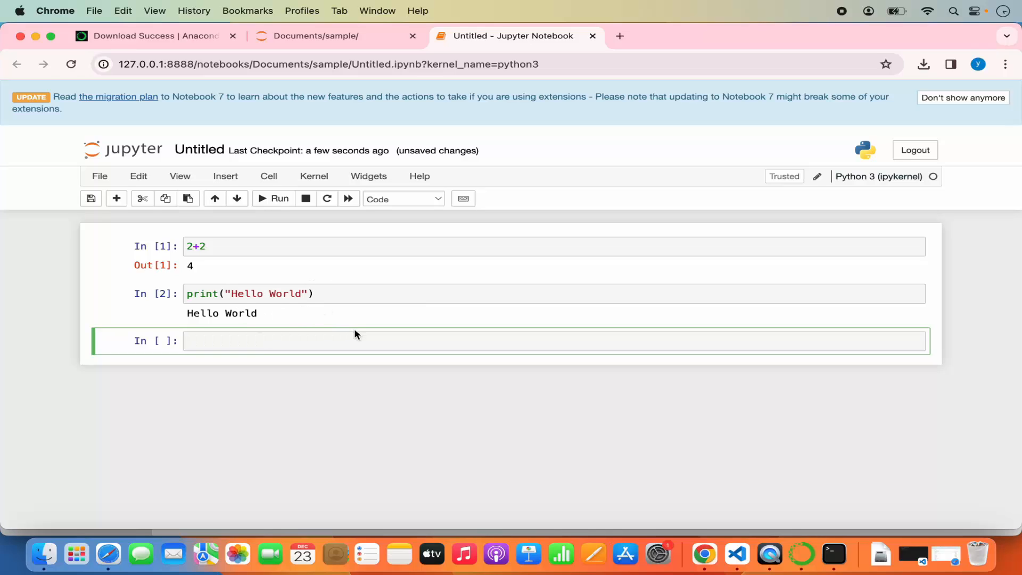
Step: Switch back to Anaconda Navigator, look through the Home page applications and launch Spyder
left_click(801, 556)
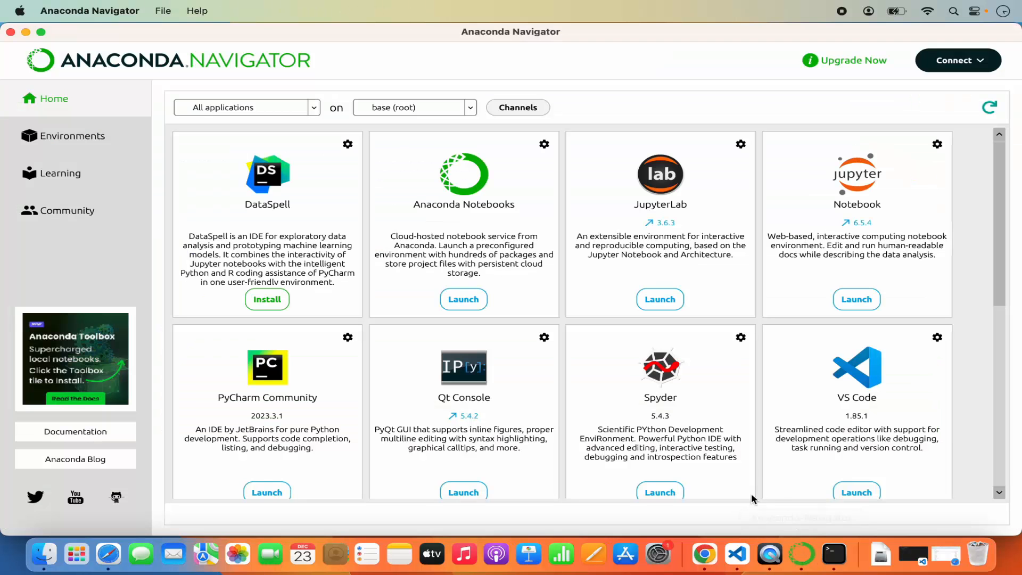
scroll(693, 404, "down", 8)
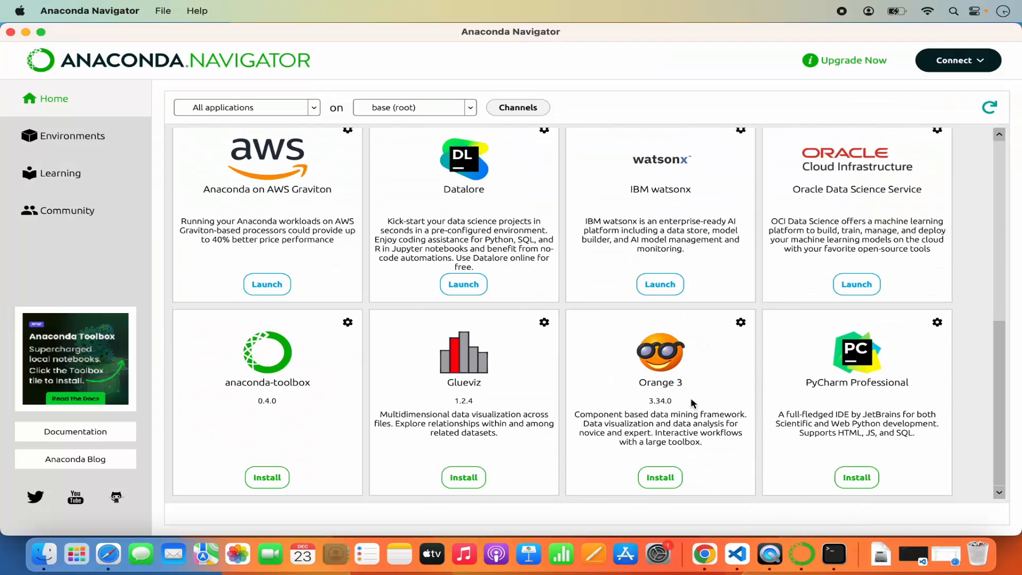
scroll(692, 404, "up", 8)
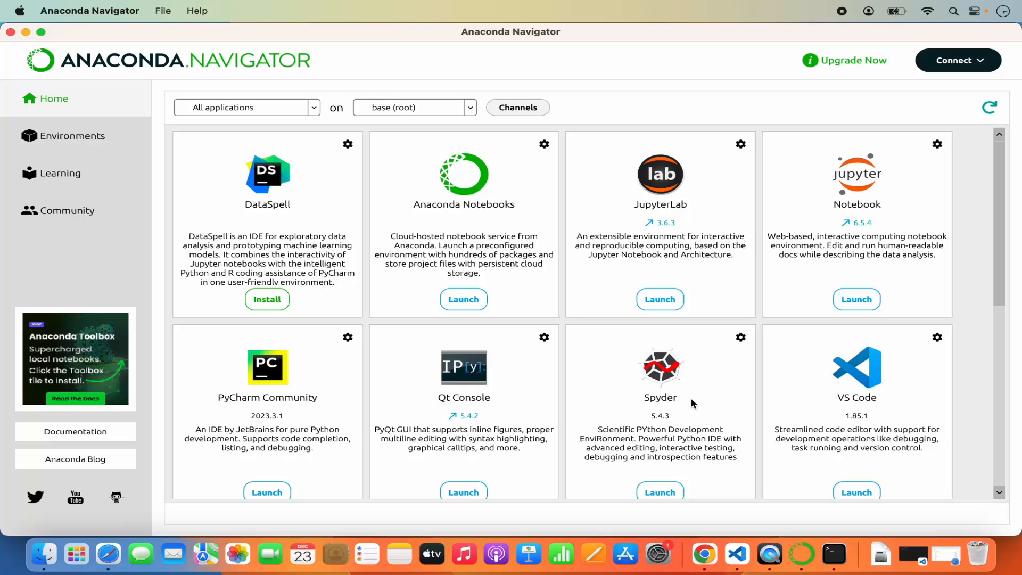
left_click(658, 493)
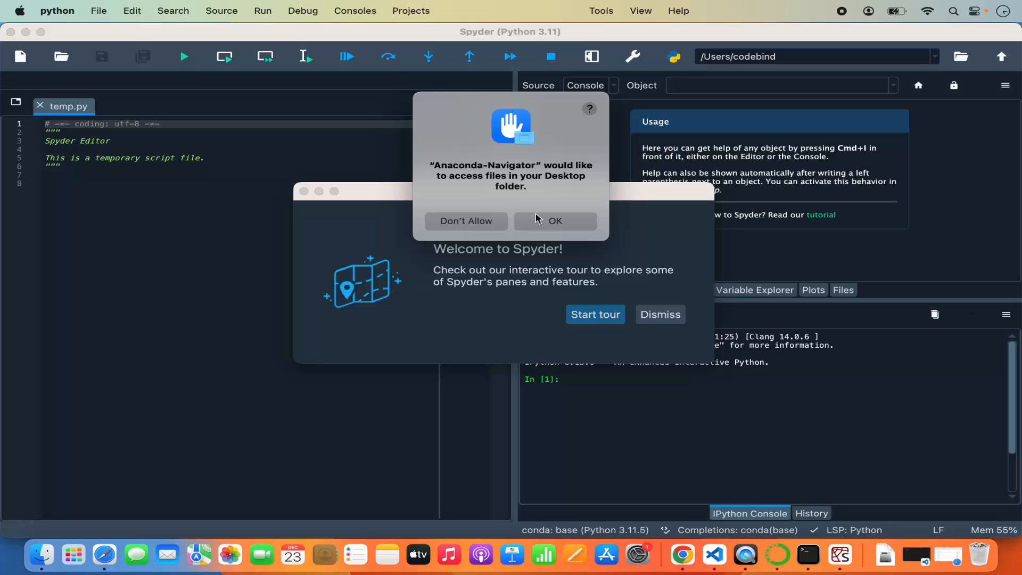
Step: Allow Anaconda-Navigator access to the Desktop, Documents and Downloads folders, and dismiss Spyder's welcome tour
left_click(551, 223)
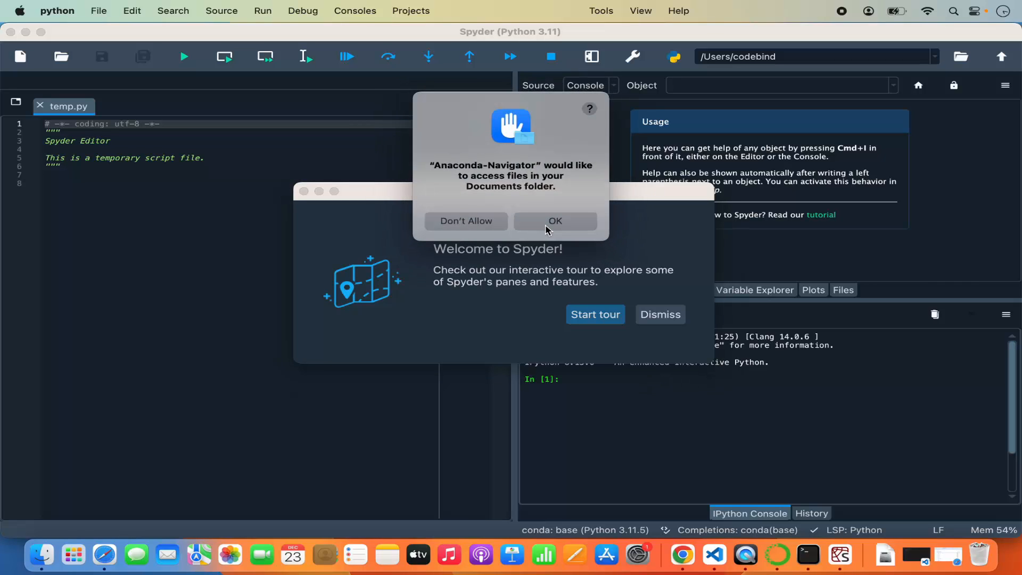
left_click(547, 228)
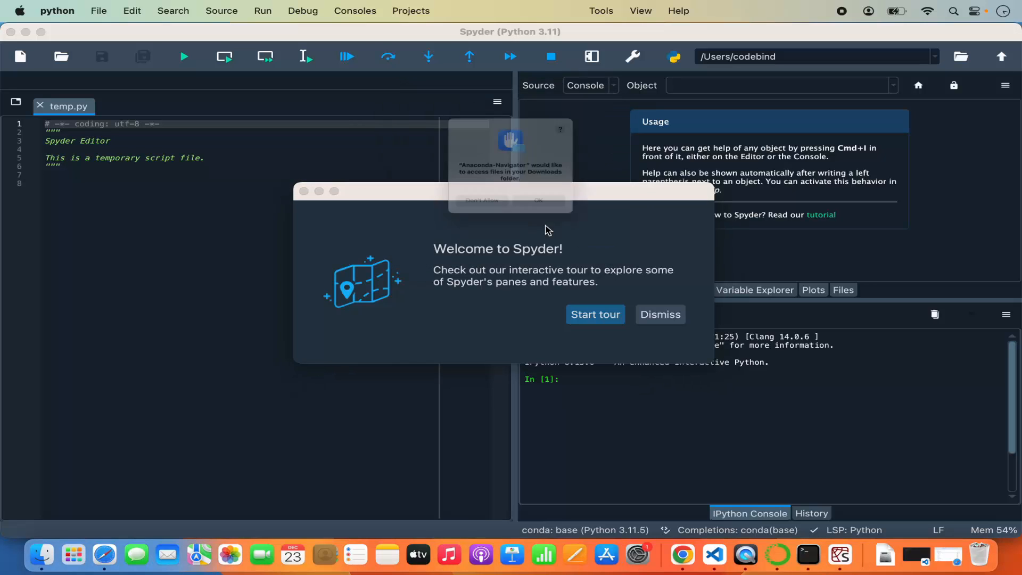
left_click(546, 228)
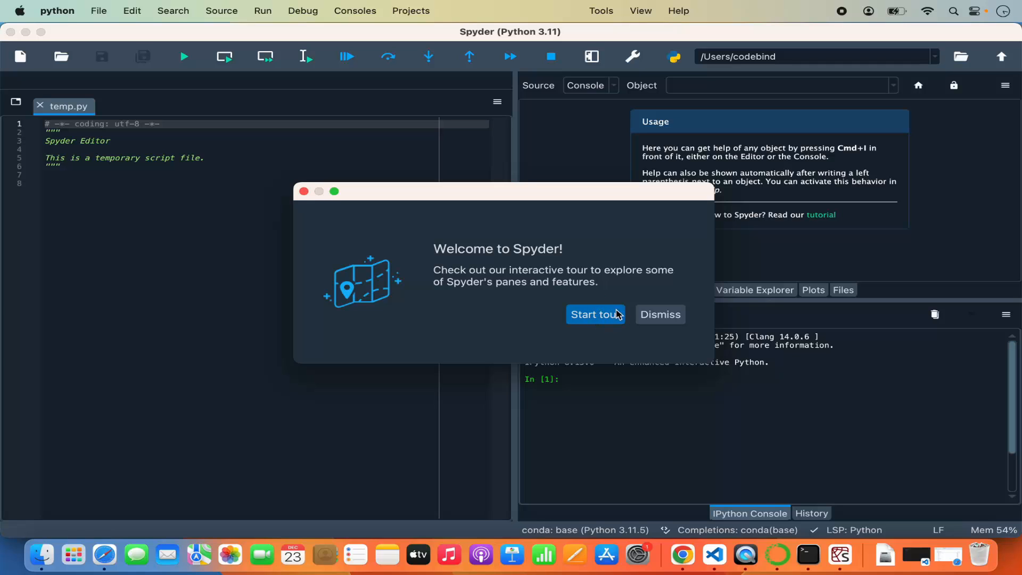
left_click(661, 318)
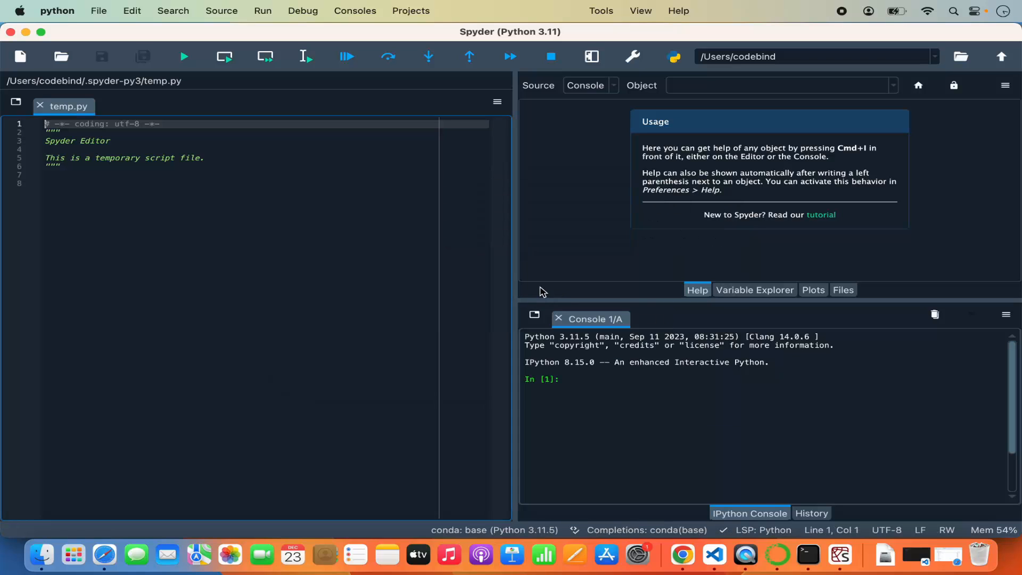
Step: Widen the editor pane and add print("Hello World") on line 8 of temp.py
left_click_drag(517, 279, 587, 278)
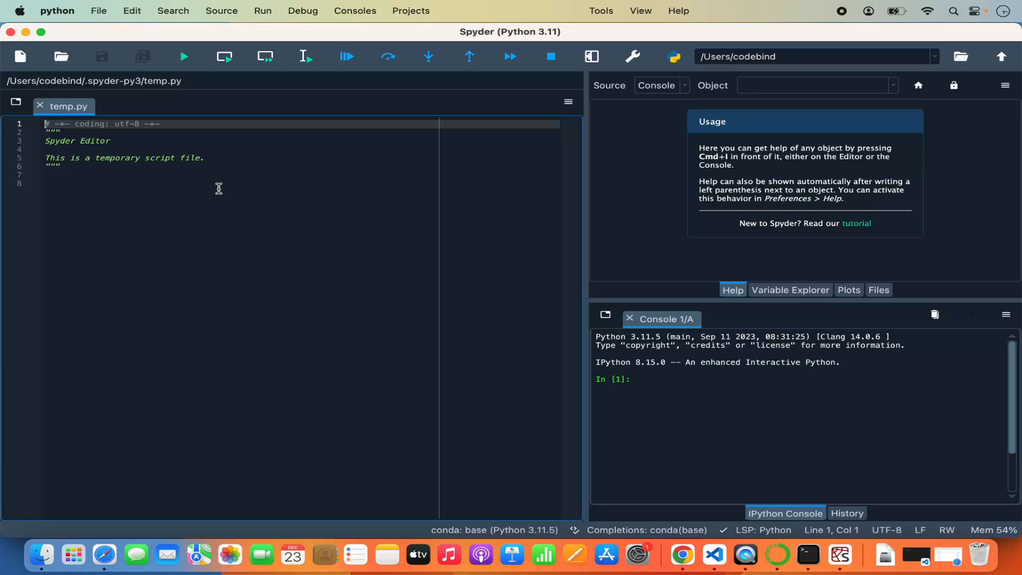
left_click(173, 193)
type("print")
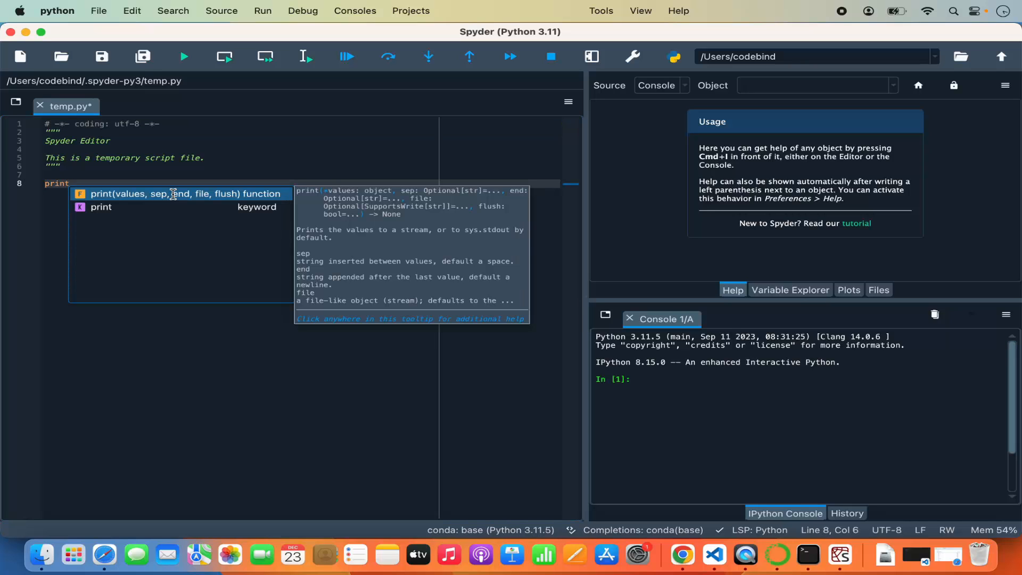
type("(\"")
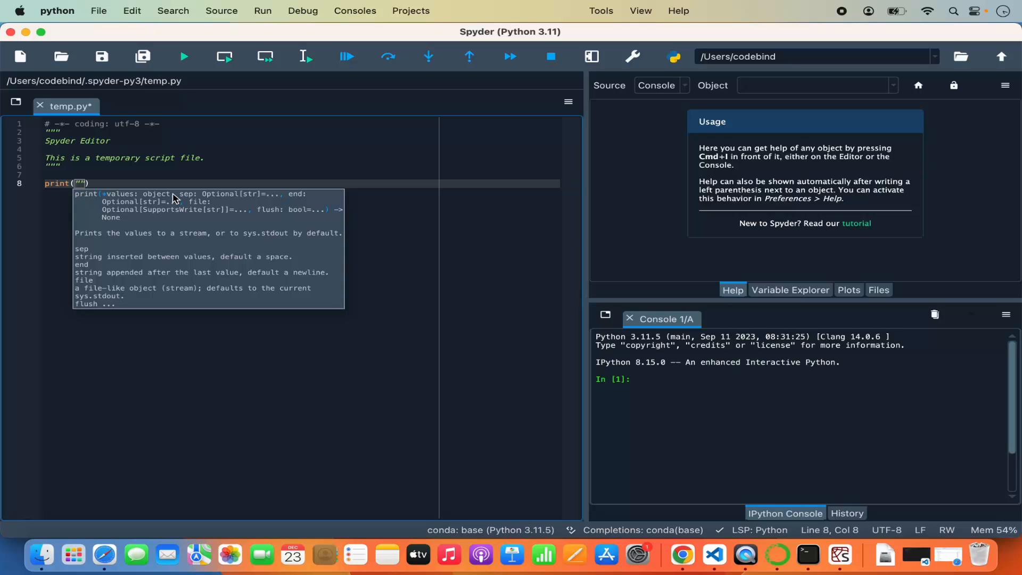
type("Hello World")
left_click(185, 184)
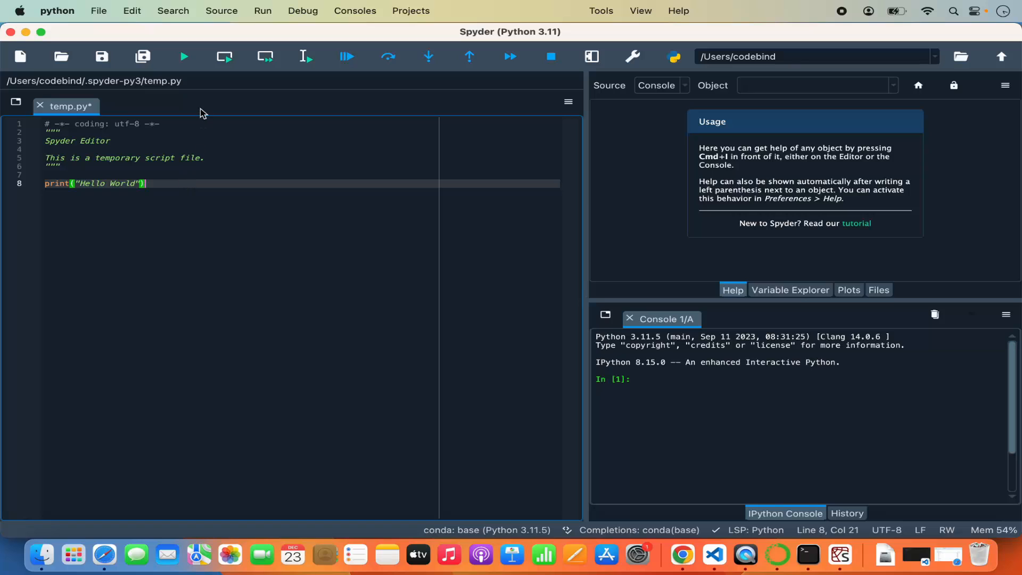
Step: Review the run settings for temp.py and run the file with the default configuration
left_click(185, 56)
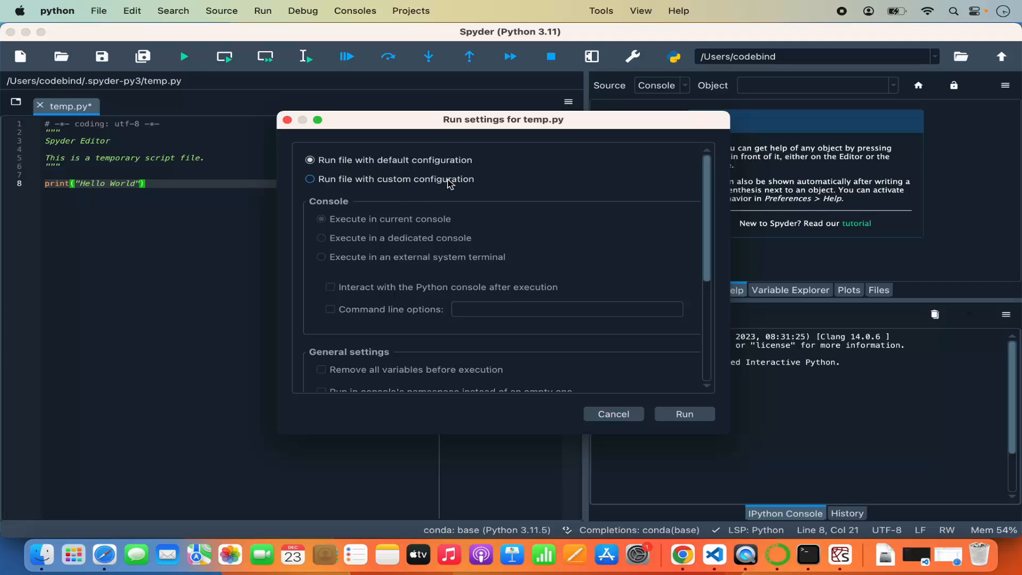
scroll(399, 247, "down", 5)
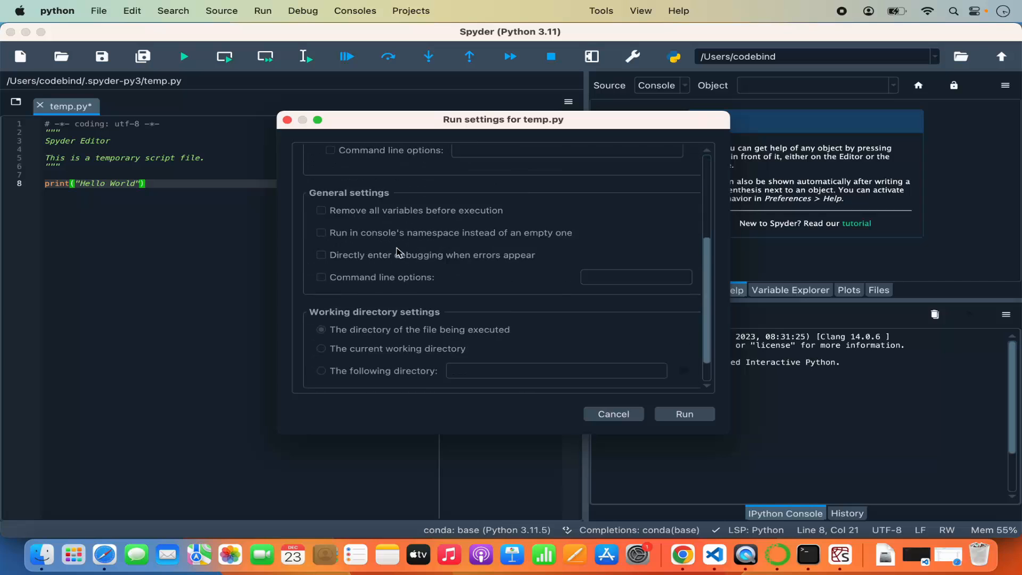
scroll(396, 248, "up", 5)
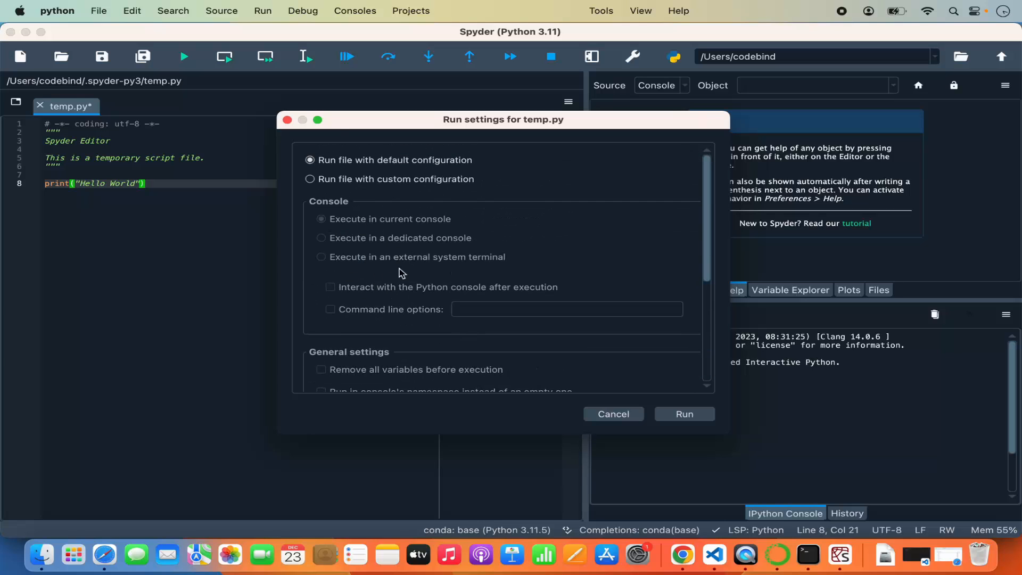
scroll(393, 292, "down", 5)
scroll(394, 293, "up", 5)
left_click(684, 414)
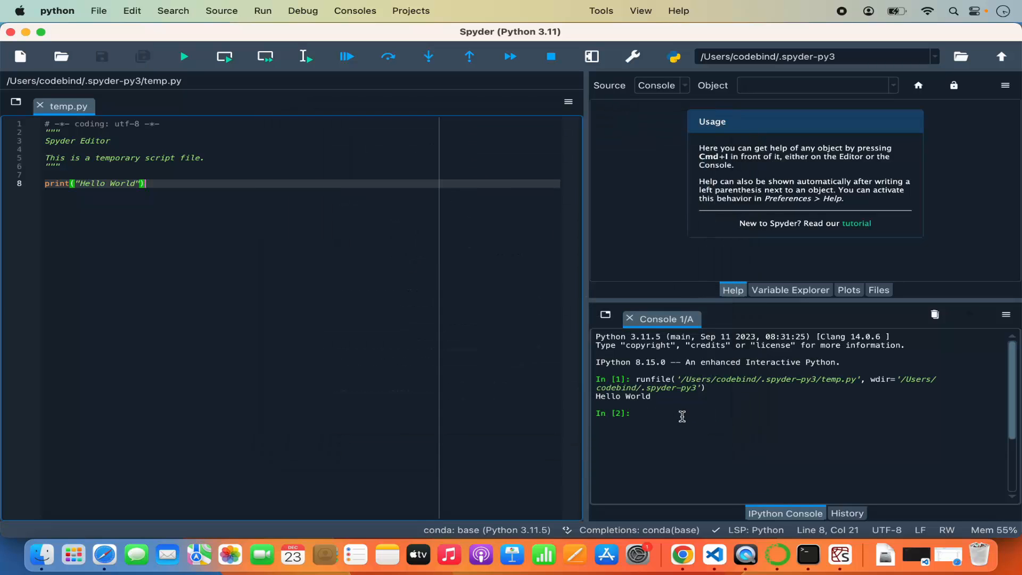
Step: Select the script's output line in the console and set a breakpoint on line 8 of temp.py
triple_click(630, 397)
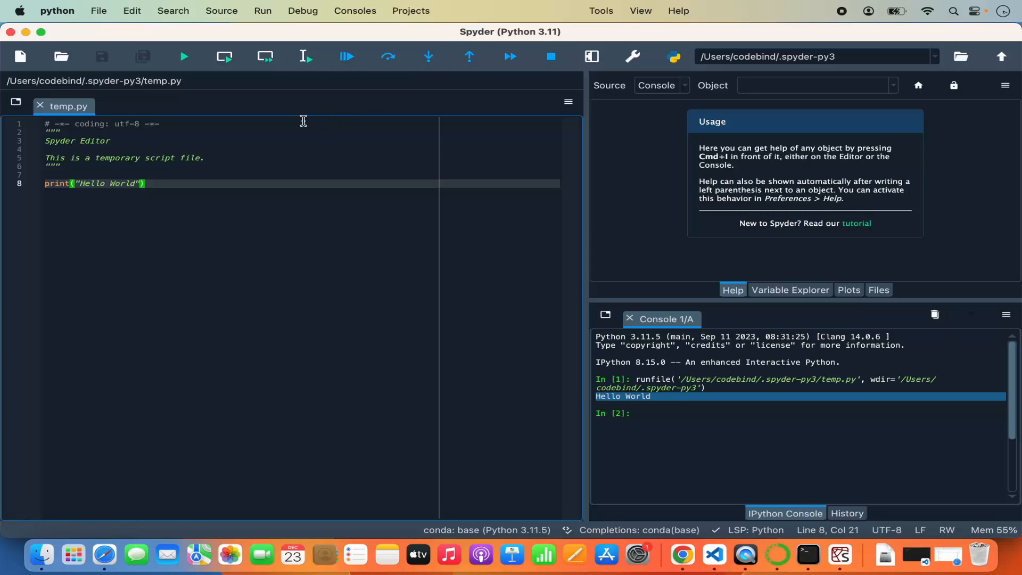
left_click(27, 184)
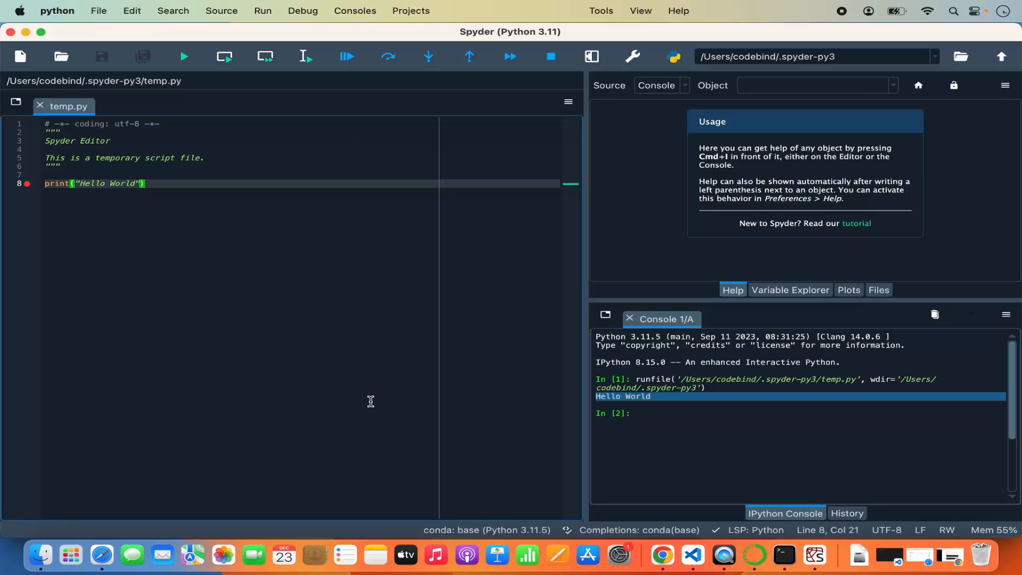
Step: Switch to Terminal, open a new shell window and enlarge it to fill the screen
left_click(952, 12)
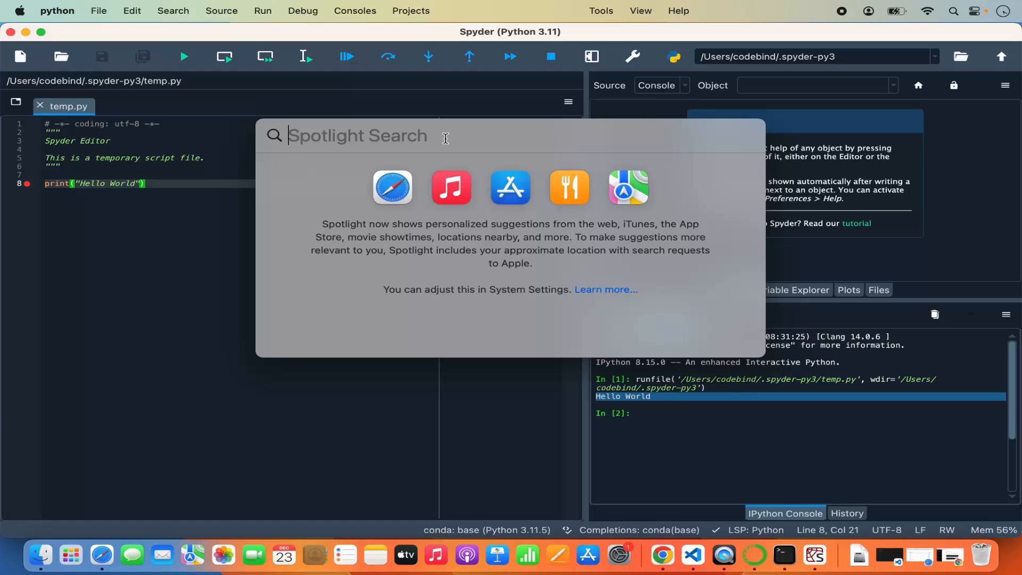
type("terminal")
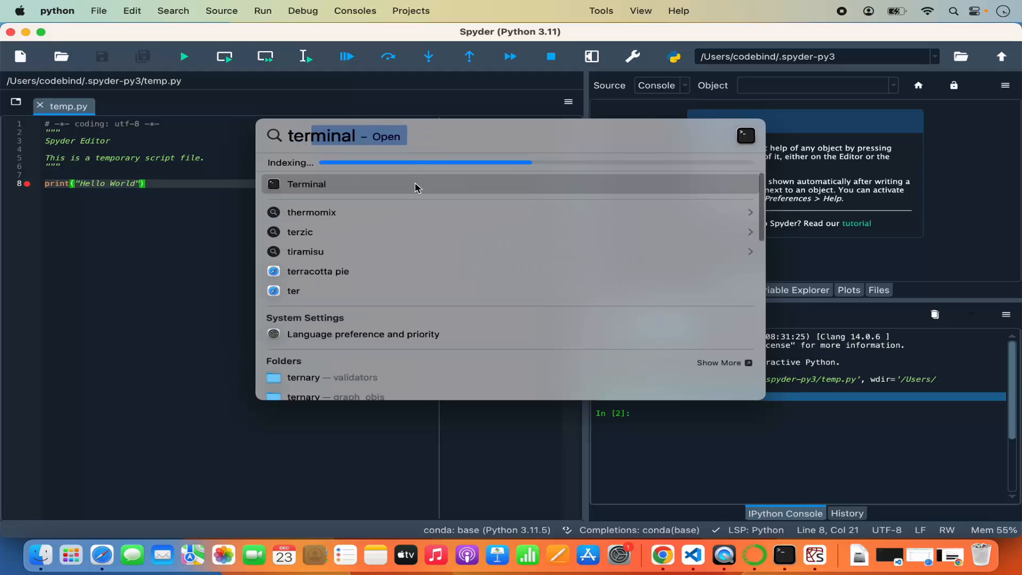
key("Return")
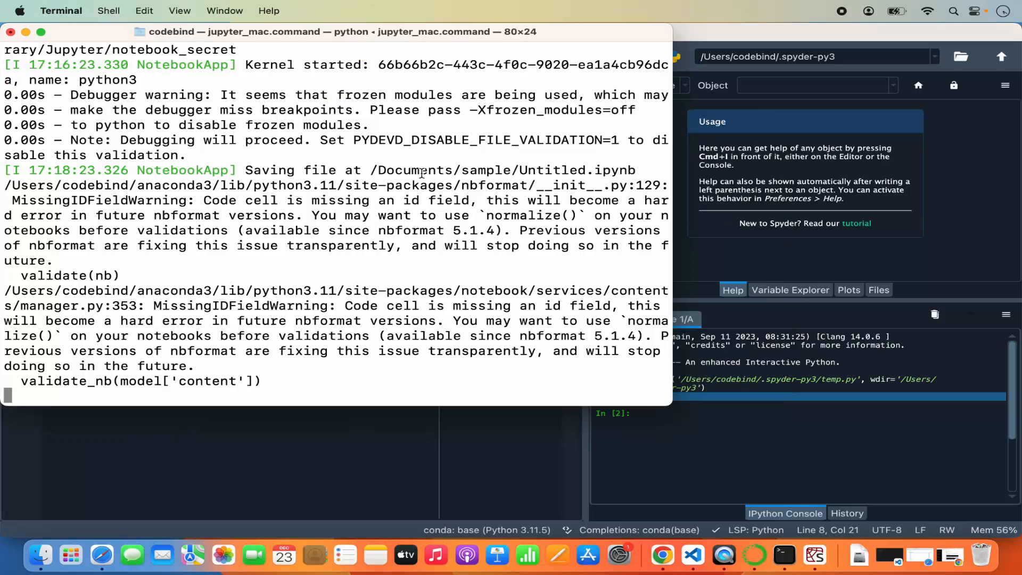
right_click(784, 555)
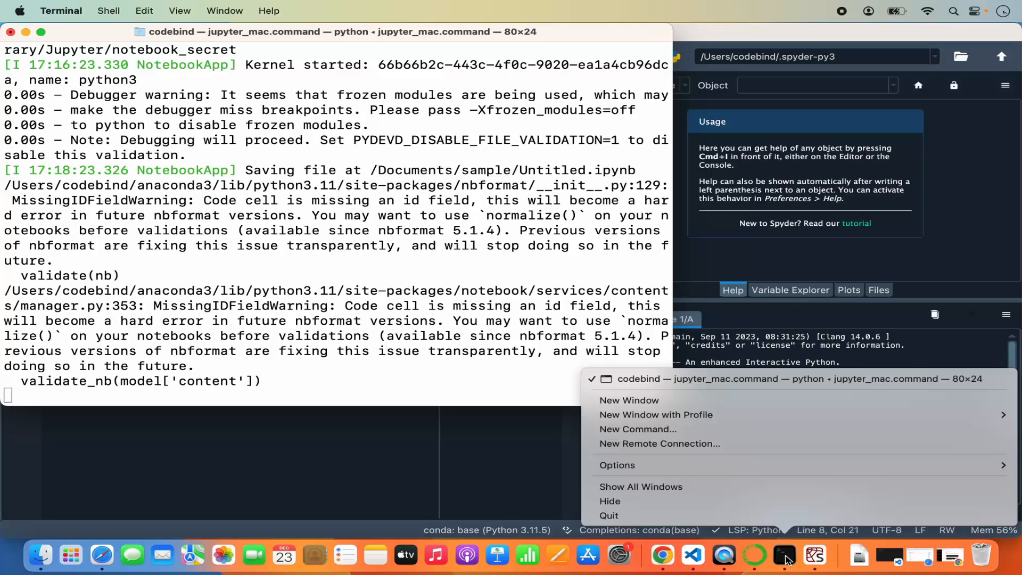
left_click(680, 406)
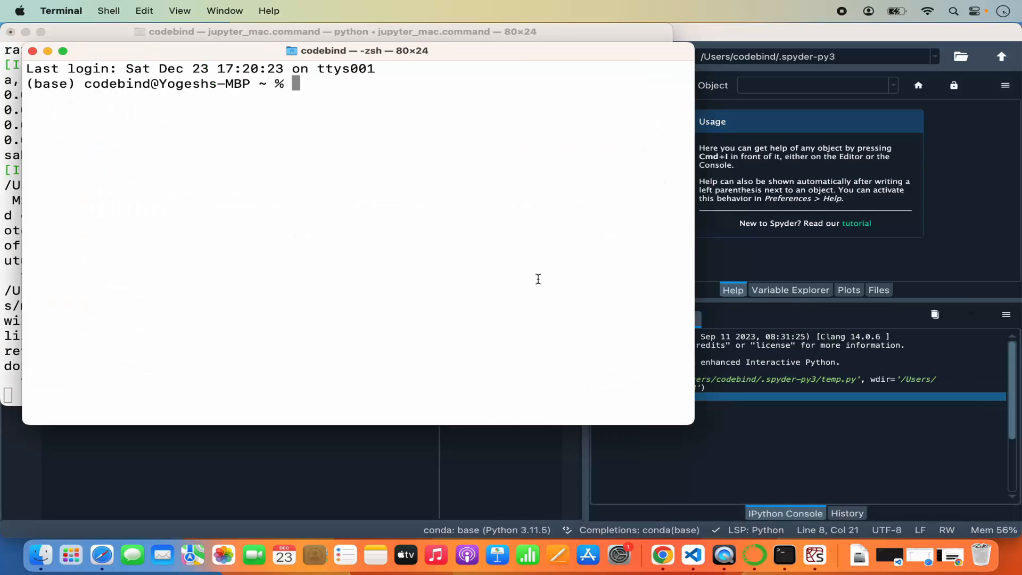
double_click(493, 50)
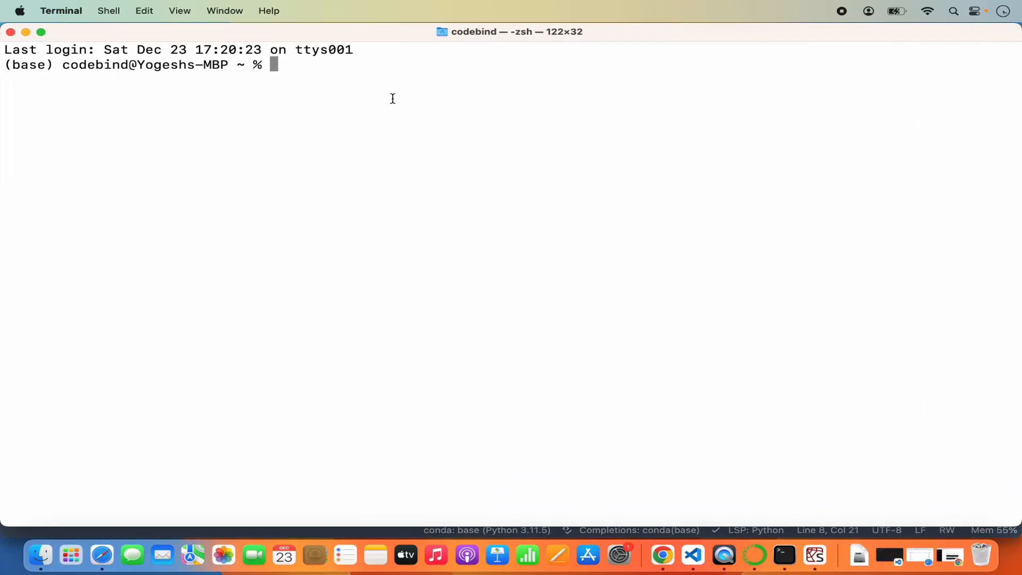
Step: Run conda list and look through the whole list of packages installed in the base environment
type("conda list")
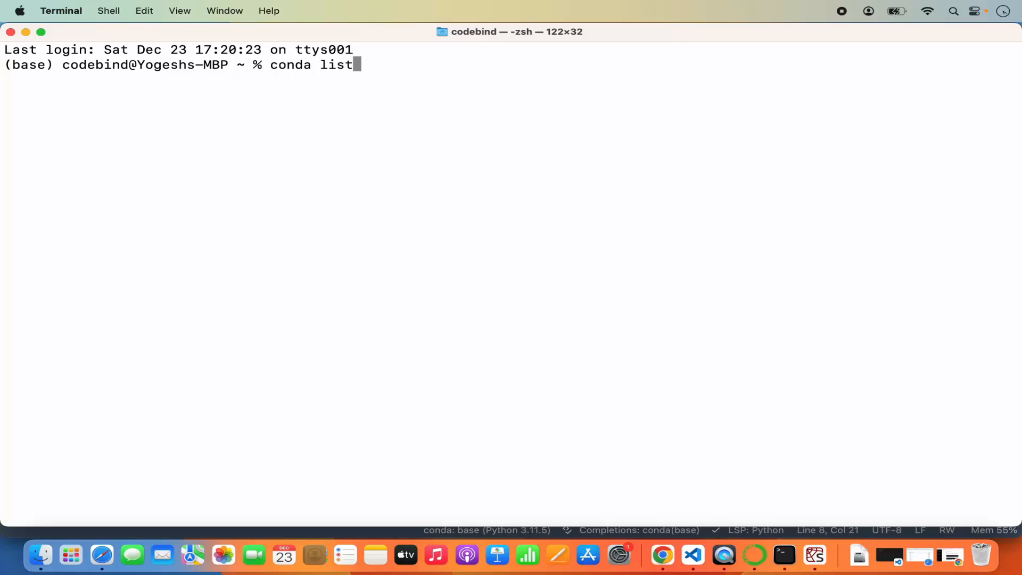
key("Return")
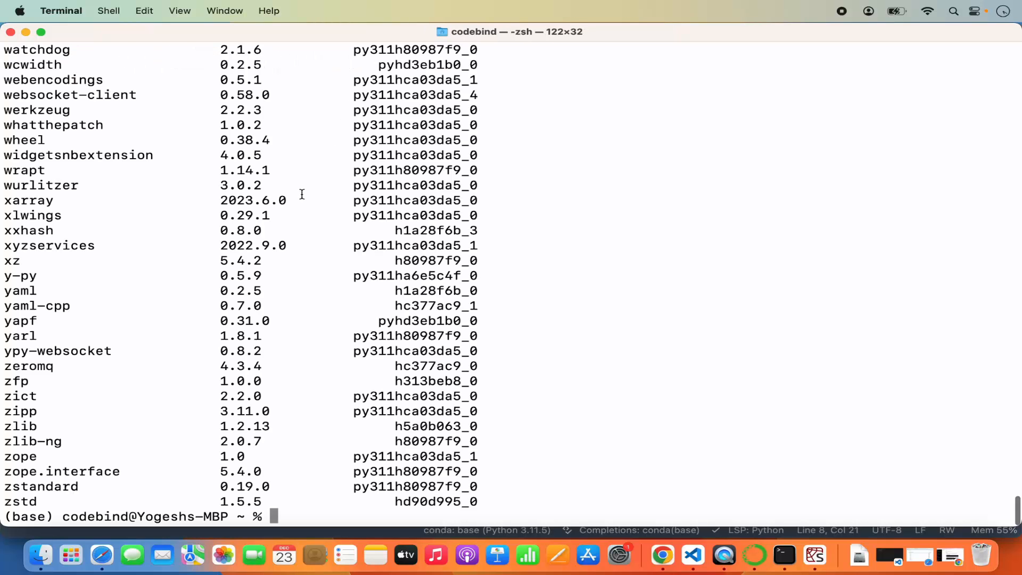
scroll(312, 218, "up", 20)
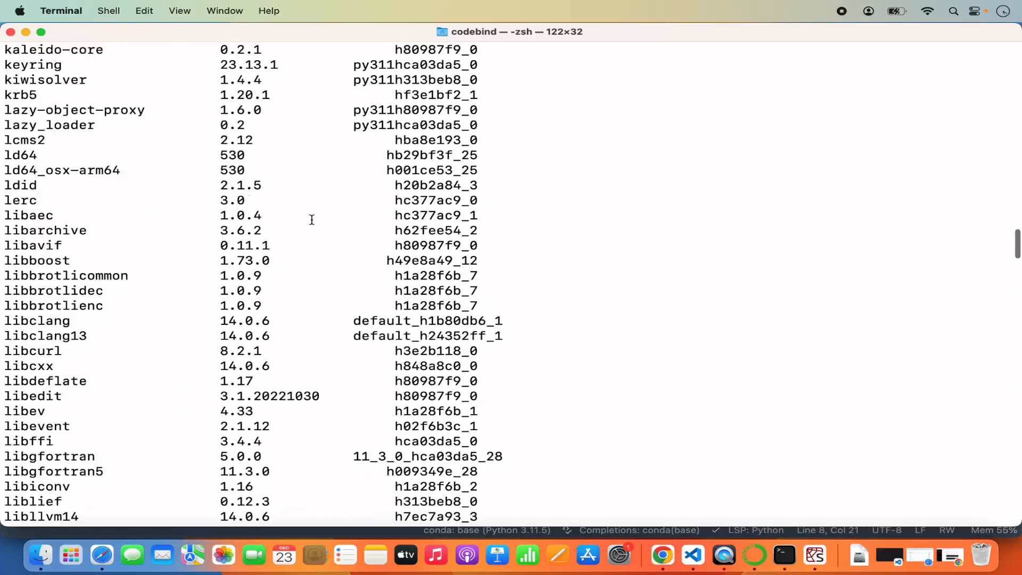
scroll(311, 218, "up", 20)
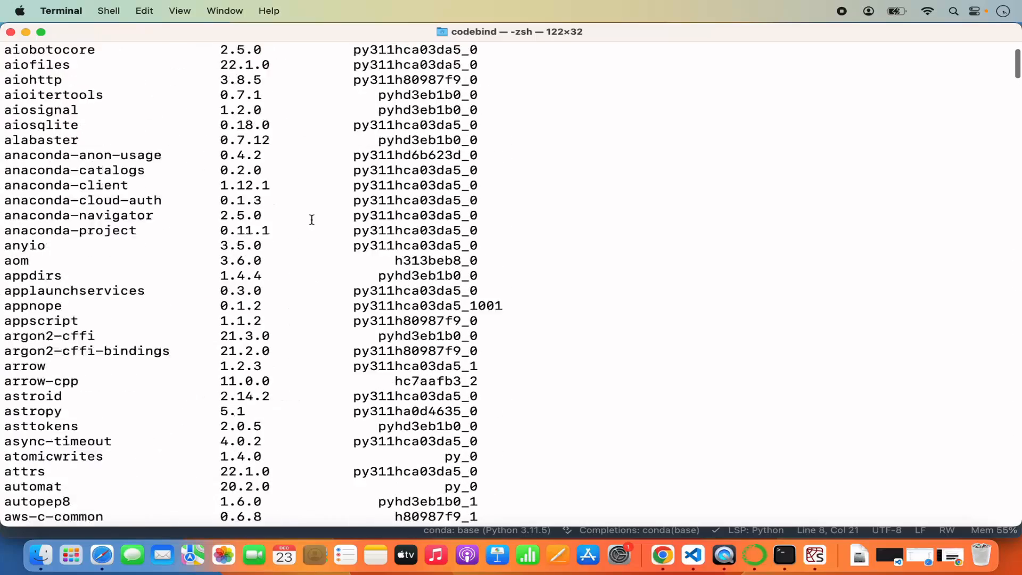
scroll(312, 219, "up", 3)
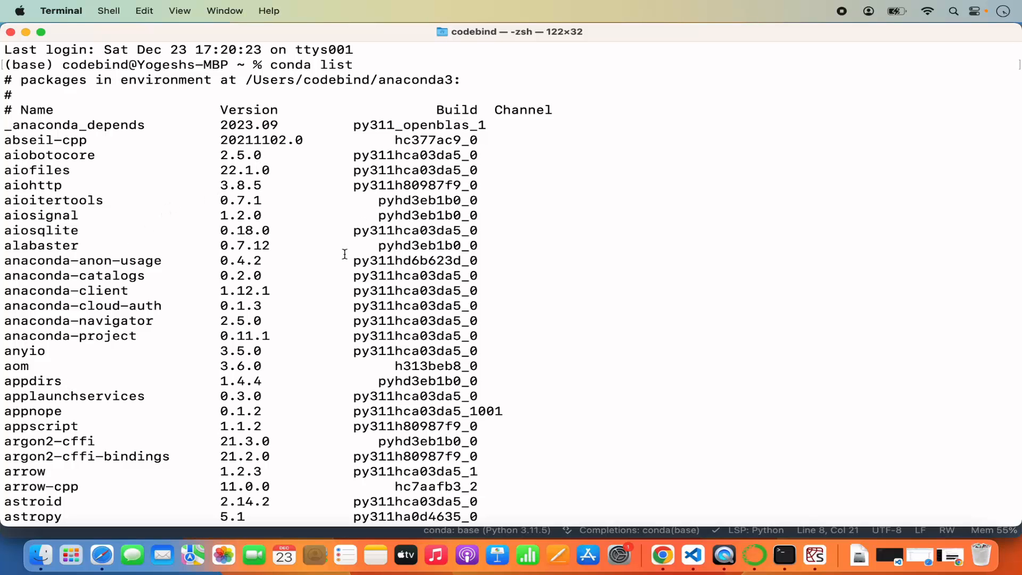
scroll(345, 254, "down", 10)
scroll(345, 254, "down", 10)
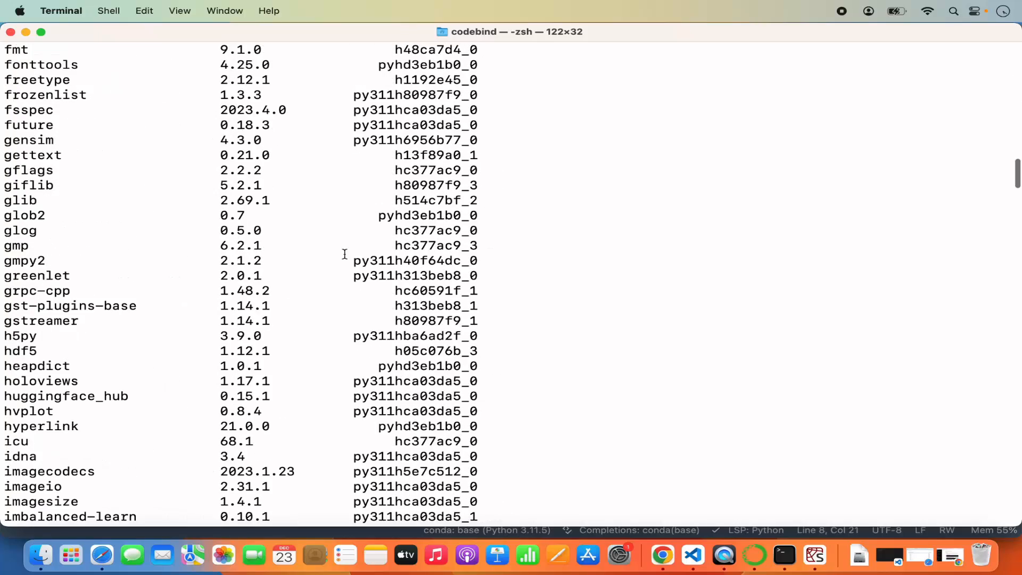
scroll(345, 254, "down", 15)
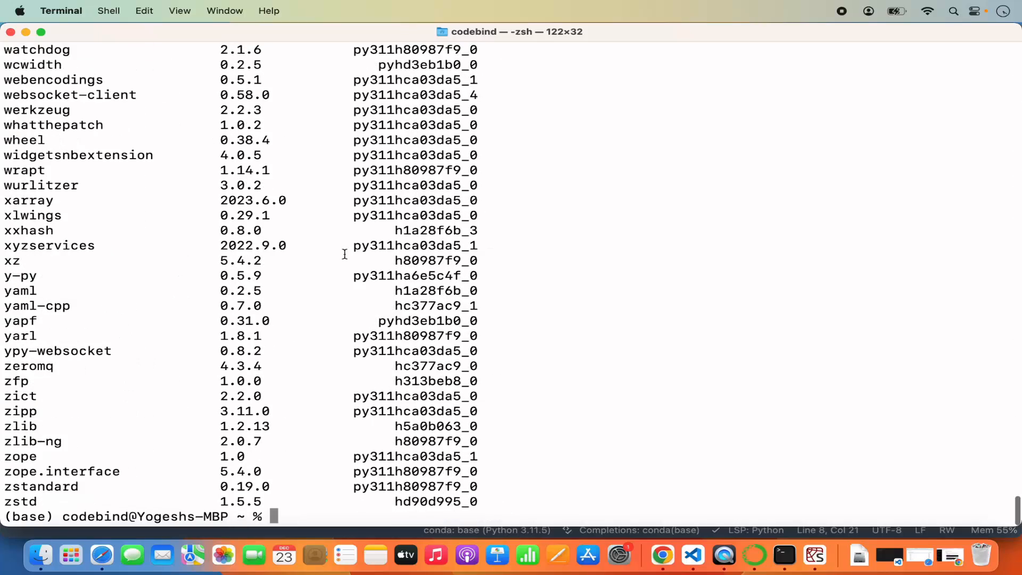
Step: Enter conda install pyqt at the prompt without running it, copying the package name from the package list
type("conda in")
type("stall")
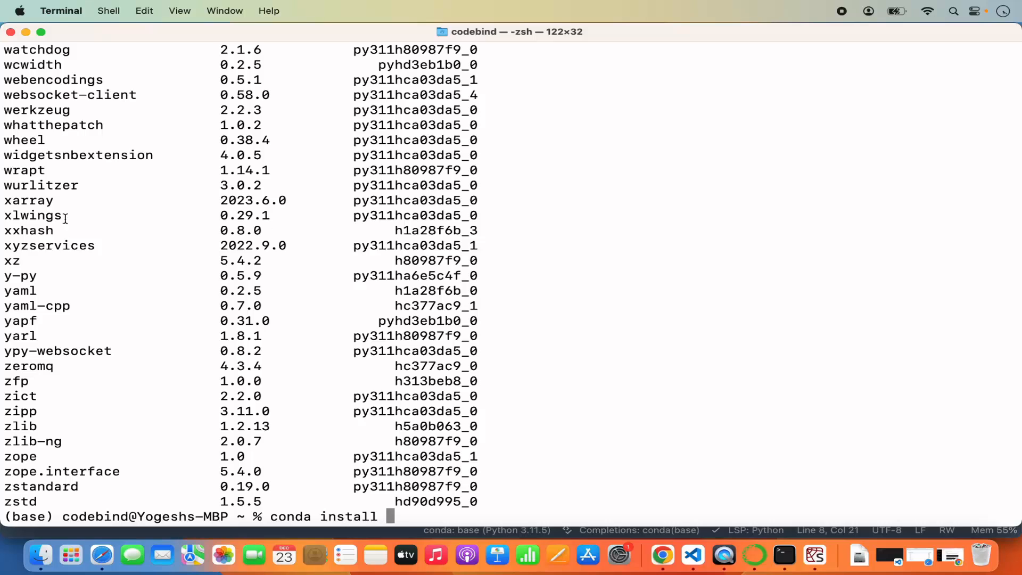
scroll(81, 234, "up", 20)
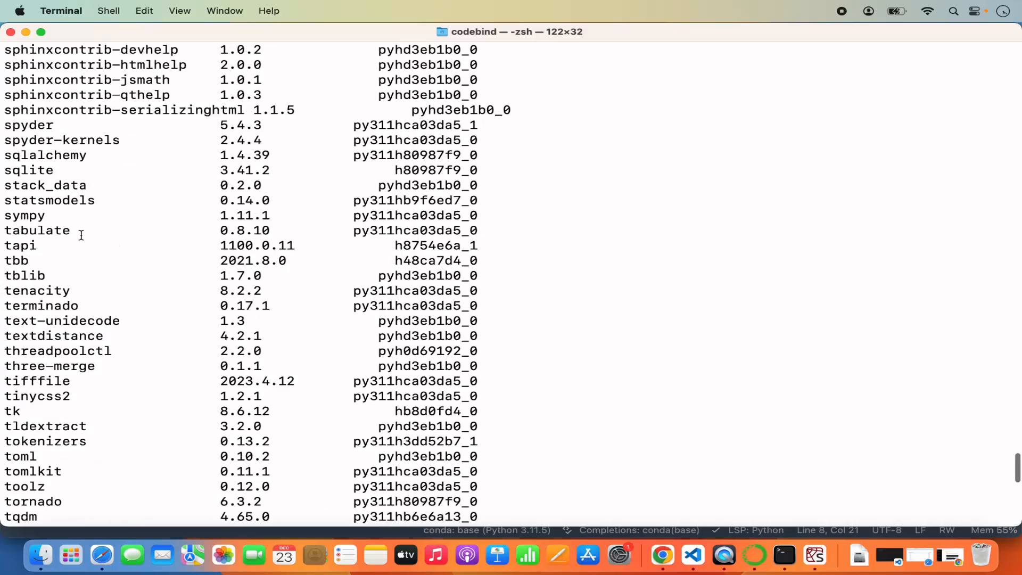
scroll(81, 235, "up", 8)
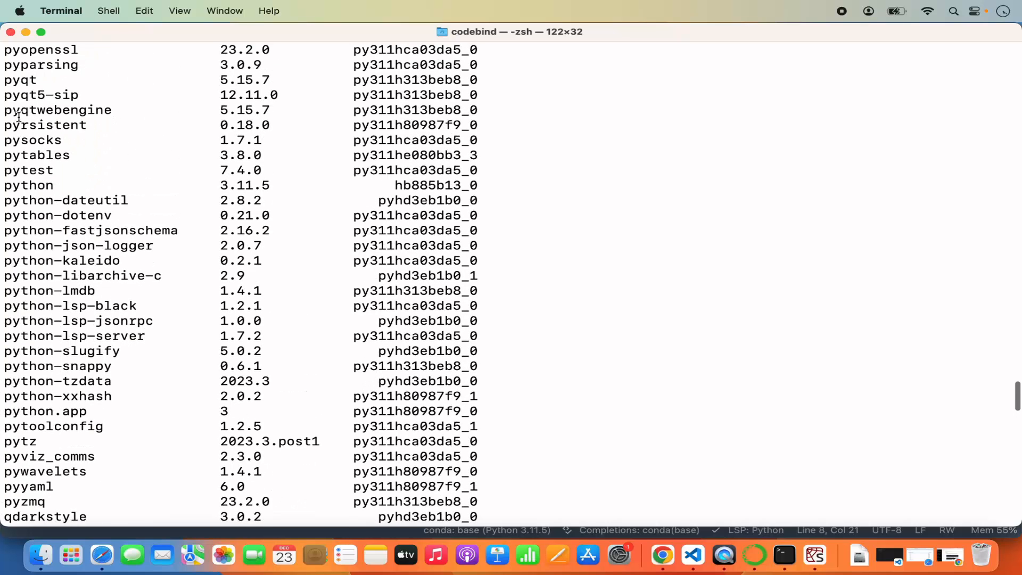
double_click(22, 81)
key("super+c")
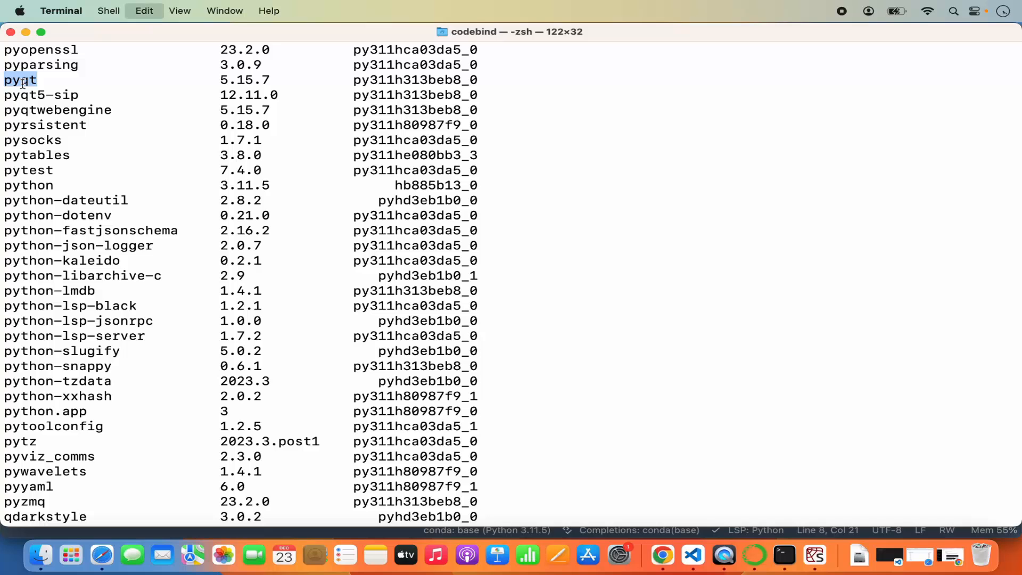
scroll(289, 217, "down", 20)
key("super+v")
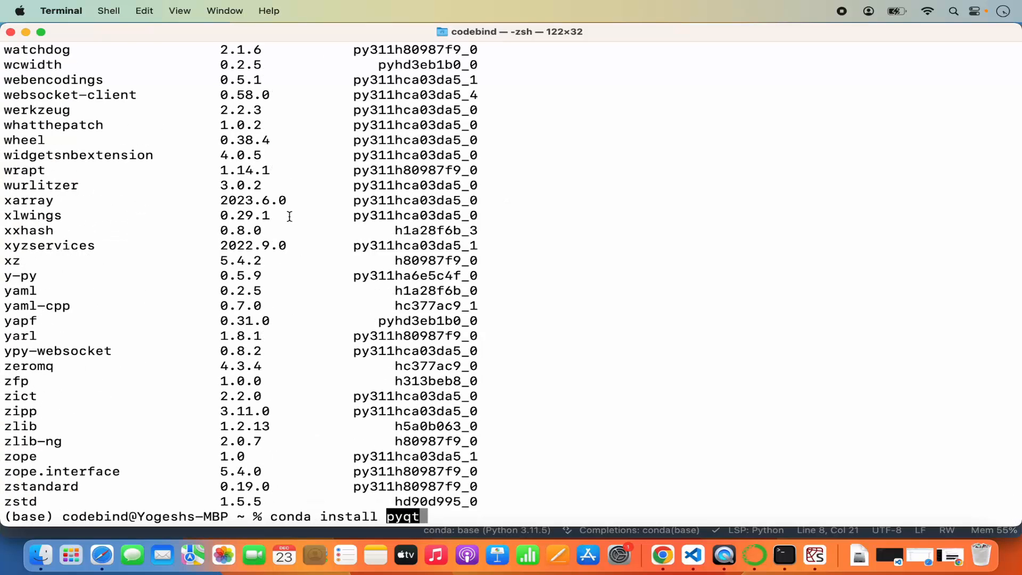